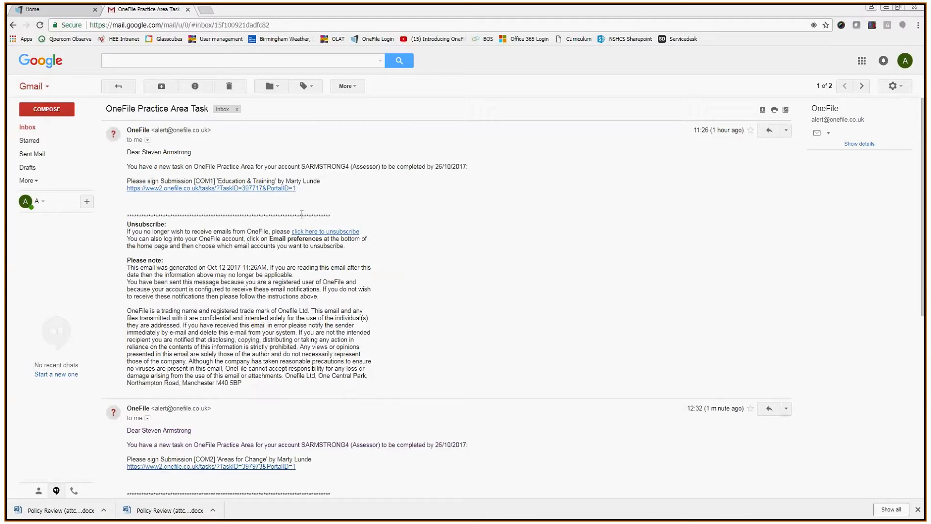
- Switch from the e-mail notification to OneFile and open the pending task for signing submission COM1 'Education & Training'
drag(303, 191, 125, 194)
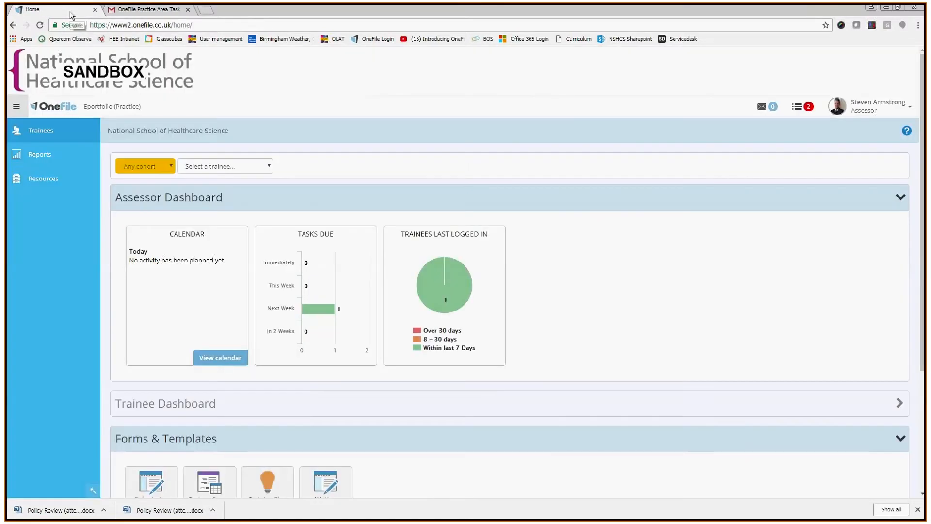
click(70, 11)
click(794, 112)
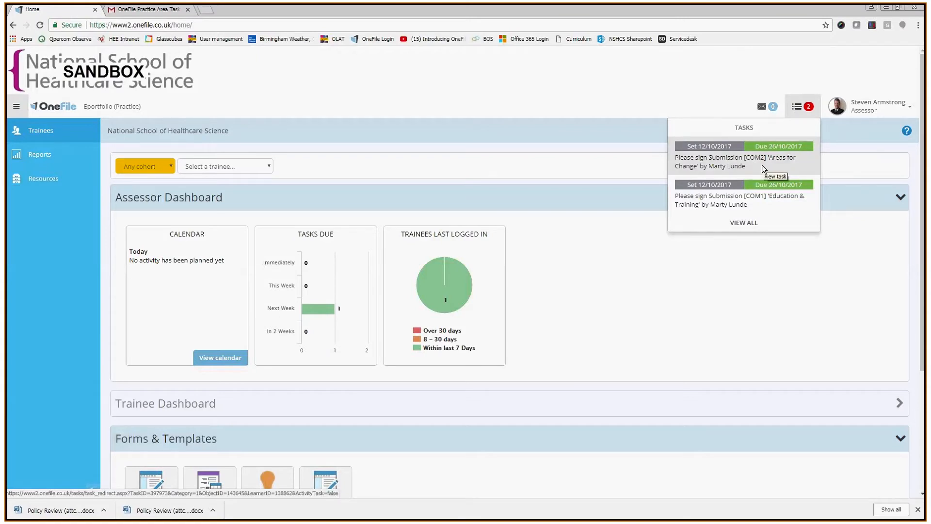
click(759, 202)
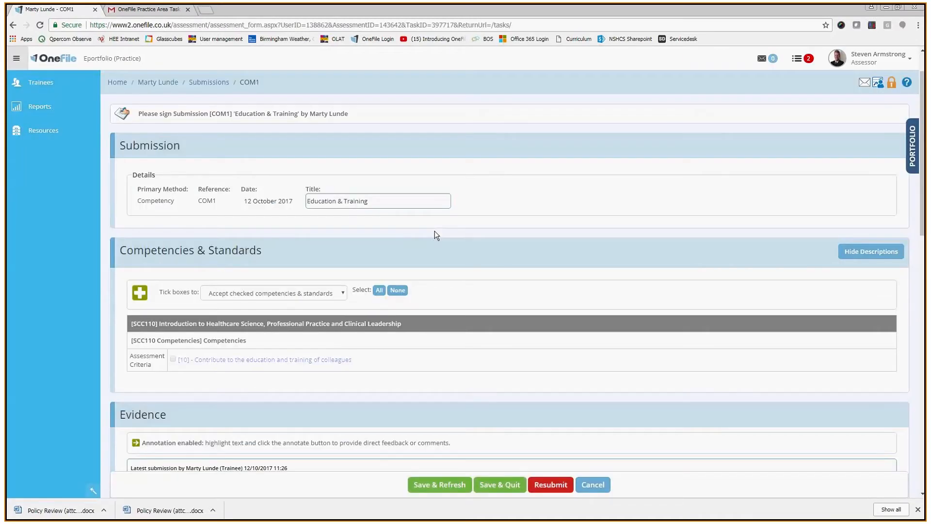
- Review the COM1 submission's details, claimed competencies and the trainee's latest evidence text and attachments
scroll(434, 231, down, 1)
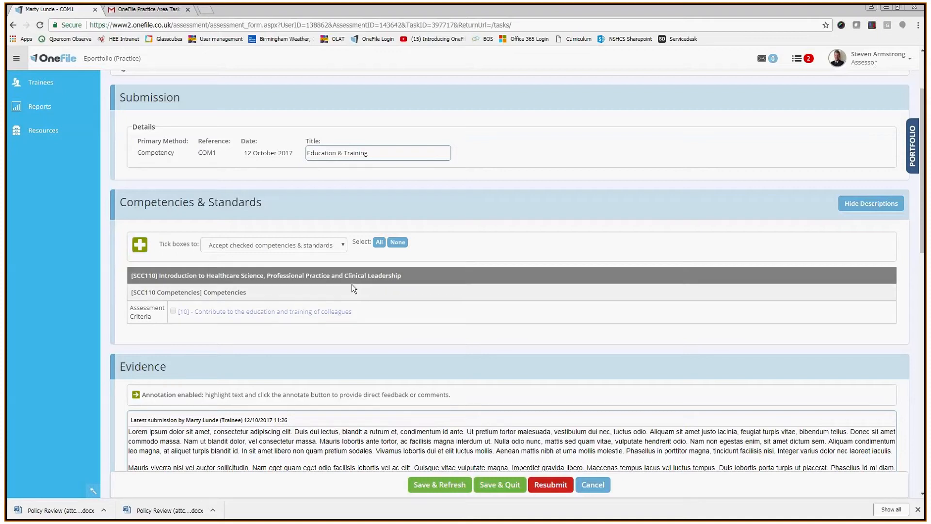
scroll(353, 280, down, 1)
scroll(354, 278, down, 2)
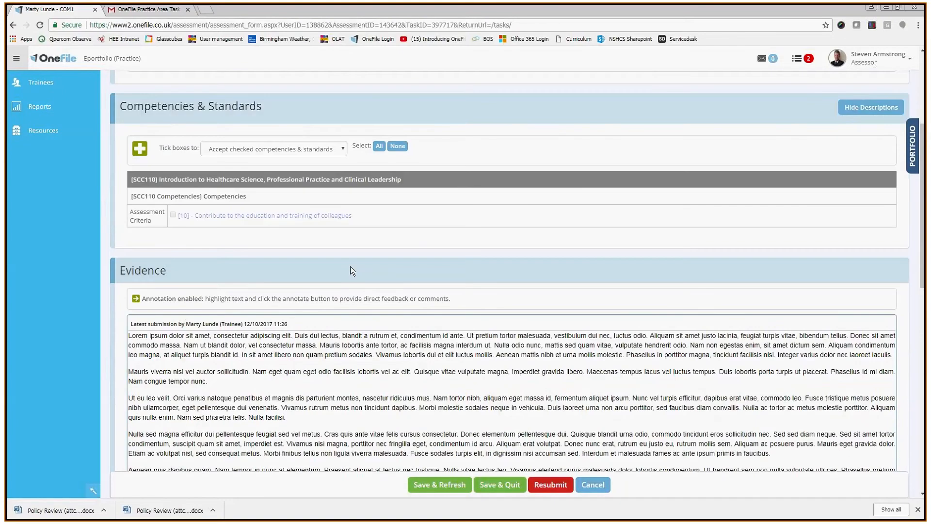
scroll(353, 270, down, 1)
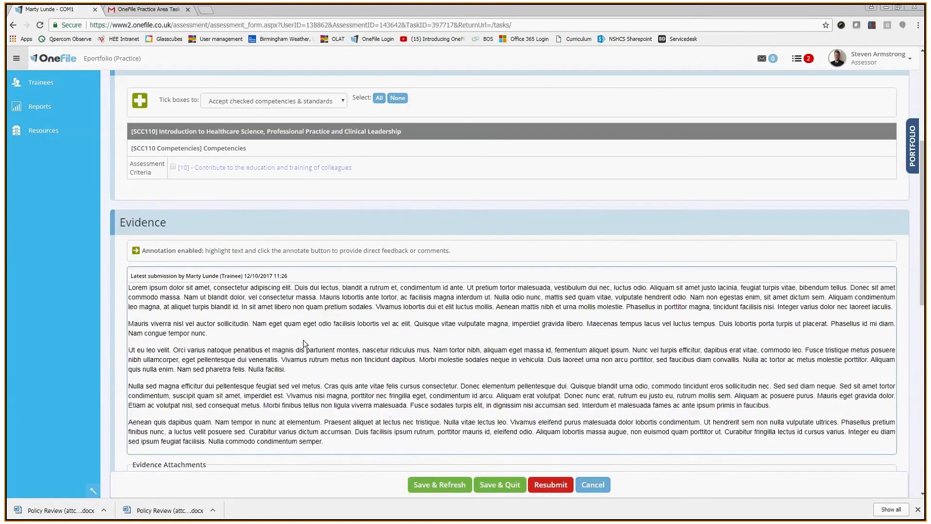
scroll(303, 339, down, 1)
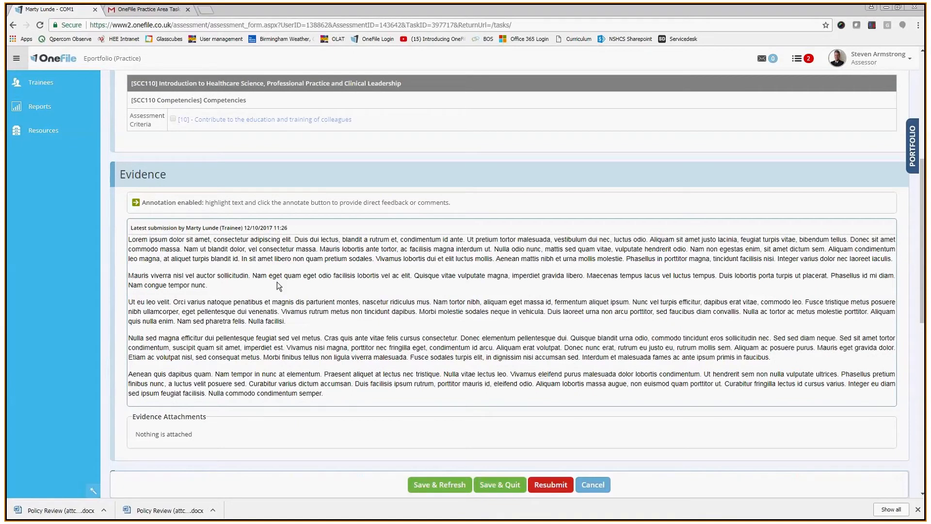
scroll(277, 282, down, 1)
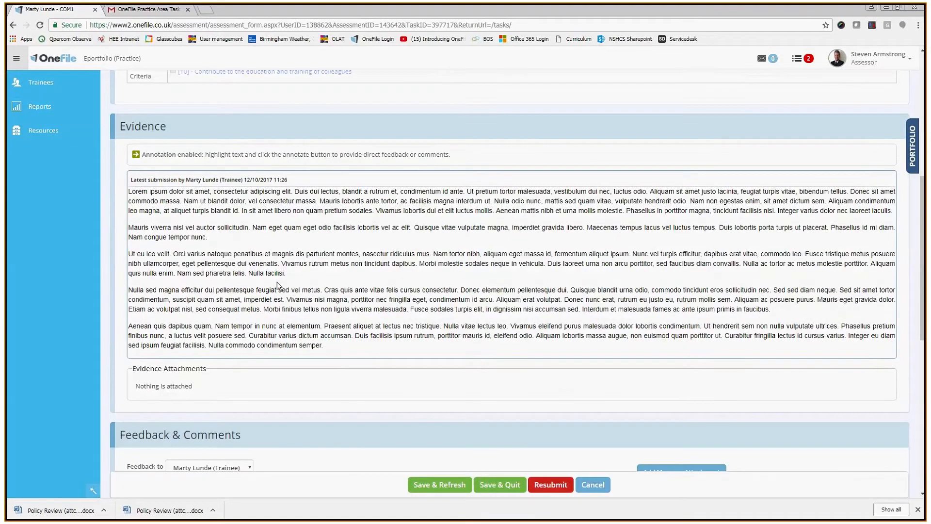
scroll(277, 285, down, 1)
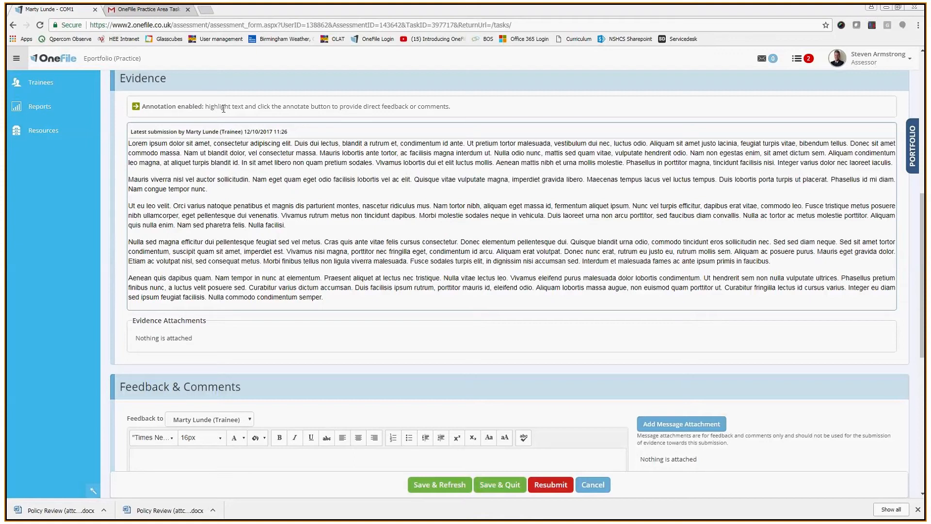
- Accept assessment criterion 10, 'Contribute to the education and training of colleagues', under the submission's competencies
scroll(231, 240, up, 1)
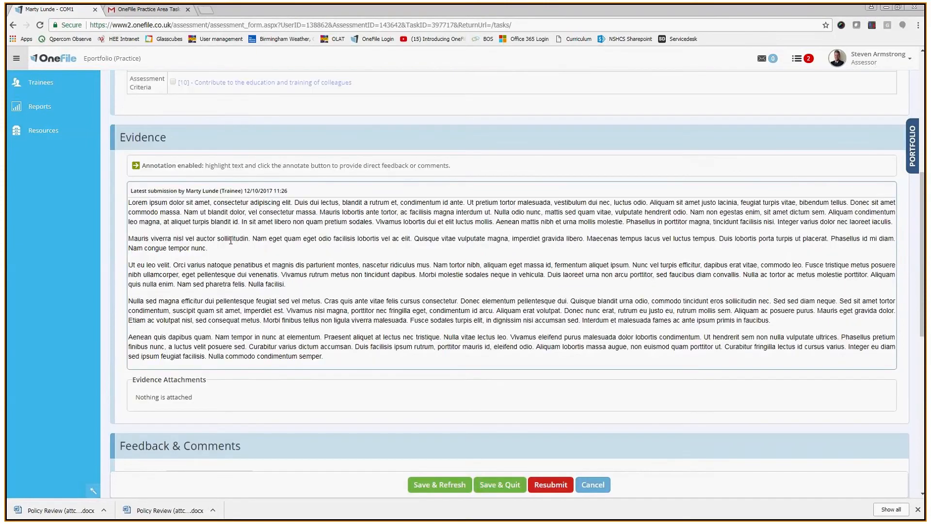
scroll(231, 241, up, 3)
click(173, 263)
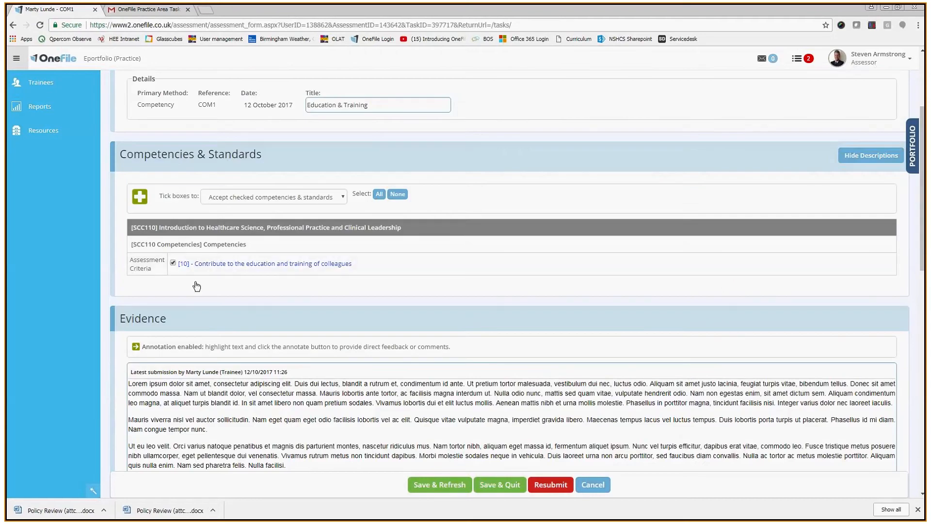
- Write the trainee feedback 'Your knowledge in this subject area is more than satisfactory. You showed great aptitude in demonstrating your new database.'
scroll(286, 290, down, 1)
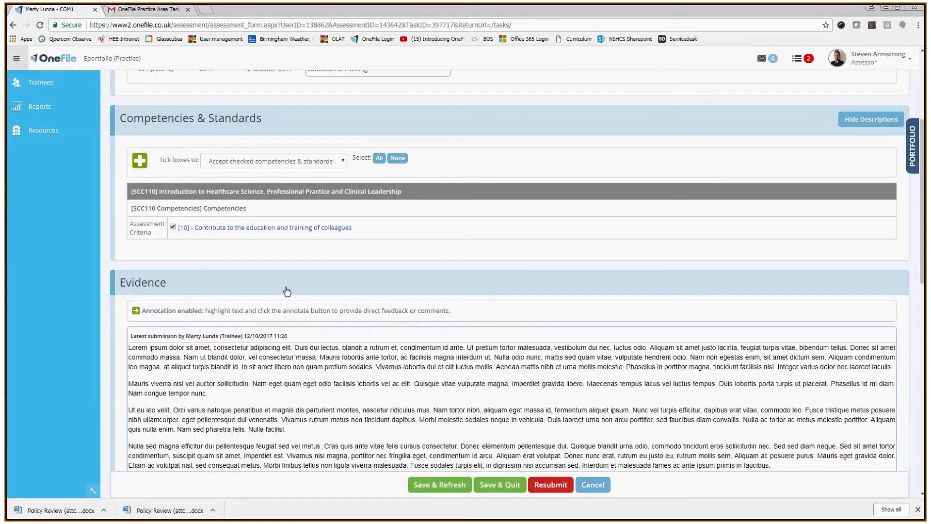
scroll(287, 291, down, 3)
scroll(286, 291, down, 3)
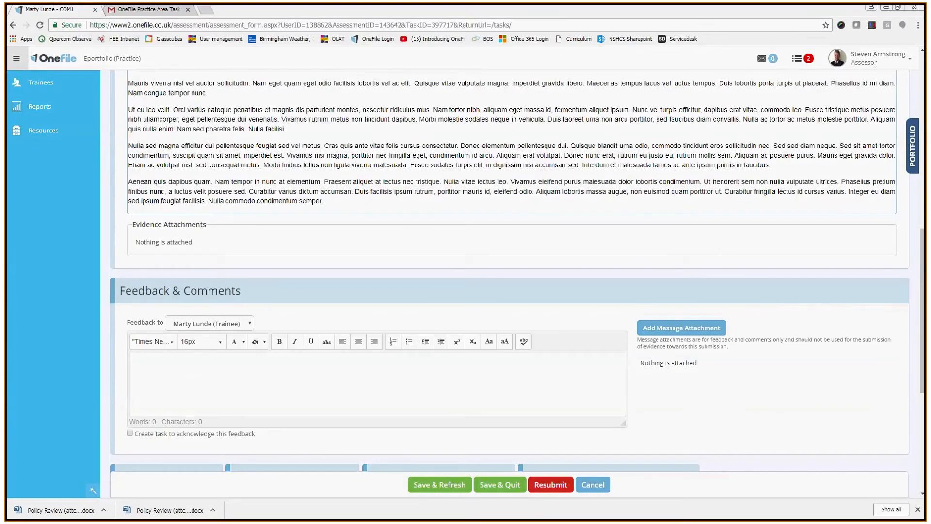
click(179, 376)
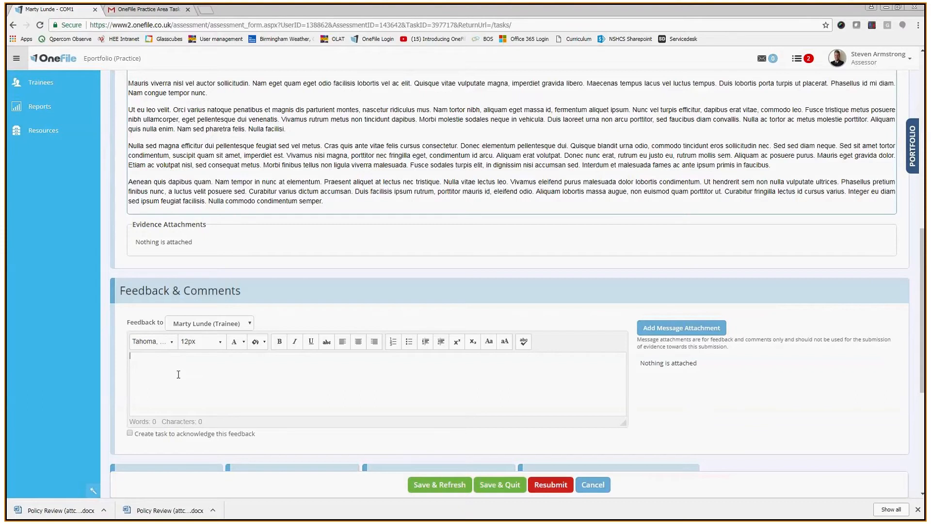
text(Your knowledge in this subject area is more than satisfactory.  You showed great aptitude in demonstrating your new database.)
key(Up)
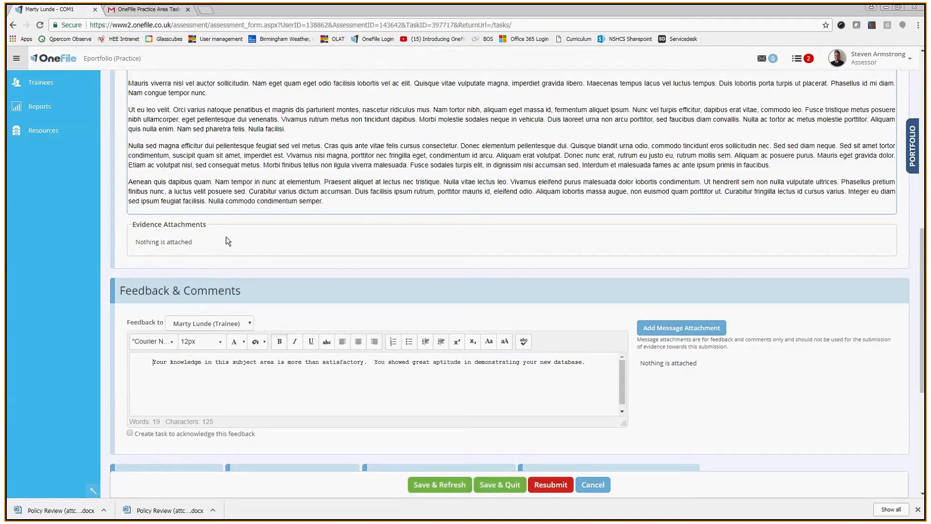
- Annotate the evidence sentence 'Nam eget quam eget odio facilisis lobortis vel ac elit' with 'I particularly liked what you said here.'
scroll(237, 227, up, 1)
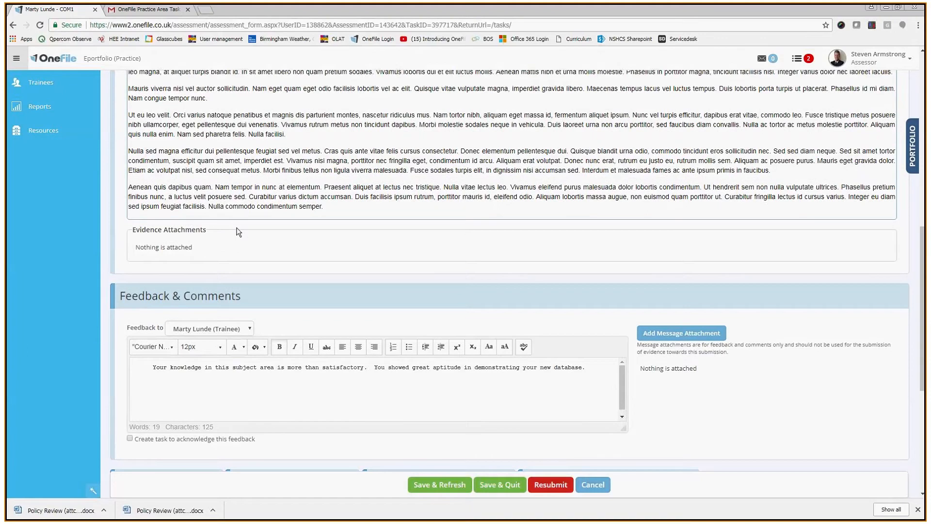
scroll(237, 231, up, 4)
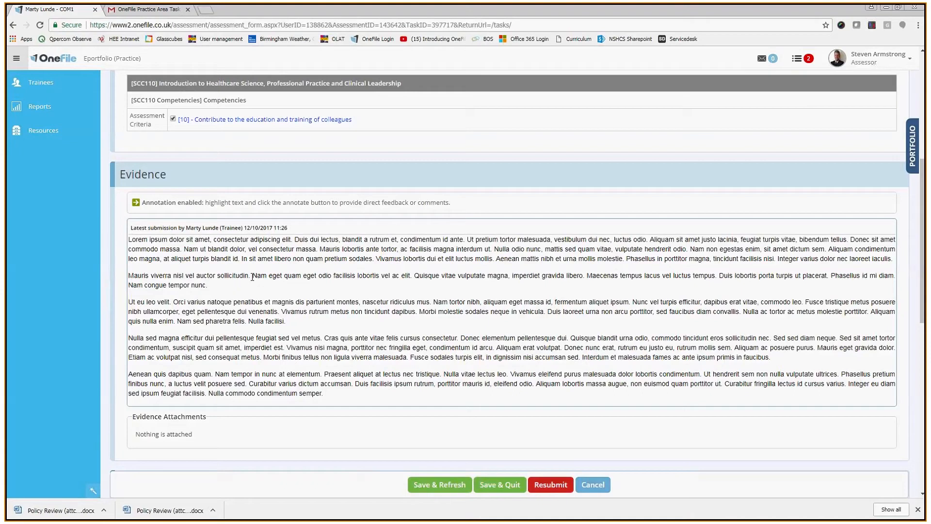
drag(253, 276, 412, 278)
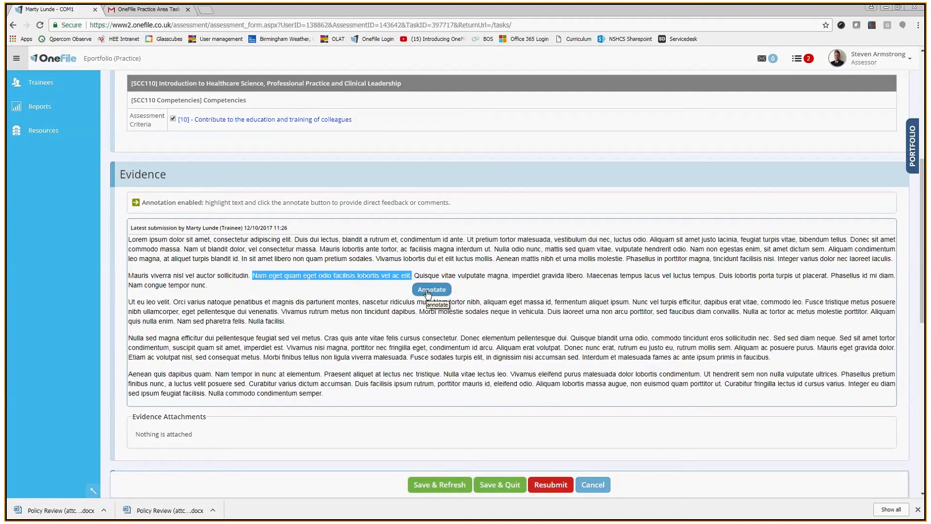
click(428, 291)
text(I part)
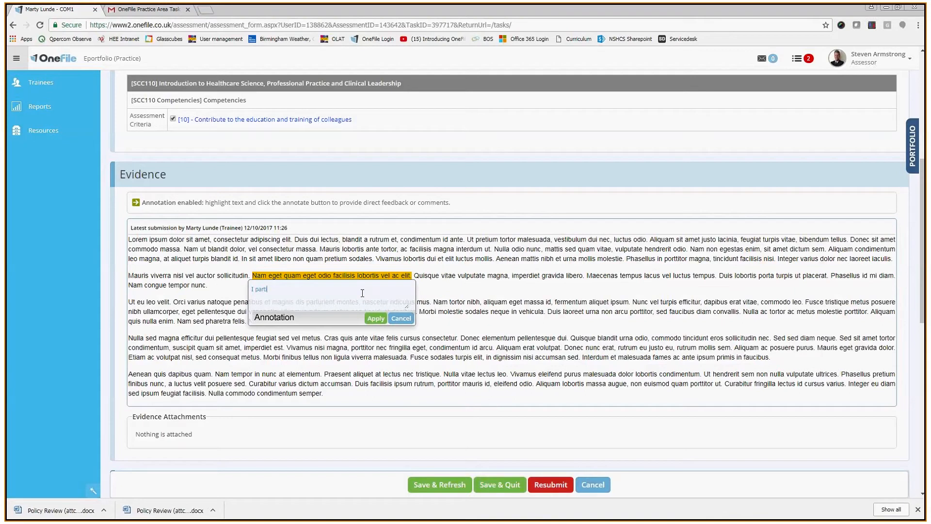
text(icularly liked what you said here.)
click(376, 319)
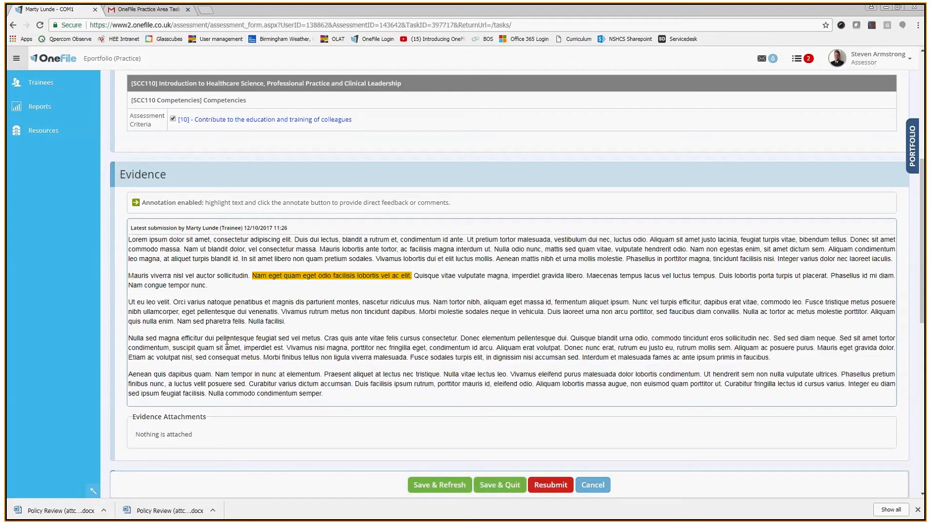
- Enable the creation of a task for the trainee to acknowledge the feedback
scroll(227, 341, down, 2)
scroll(227, 341, down, 3)
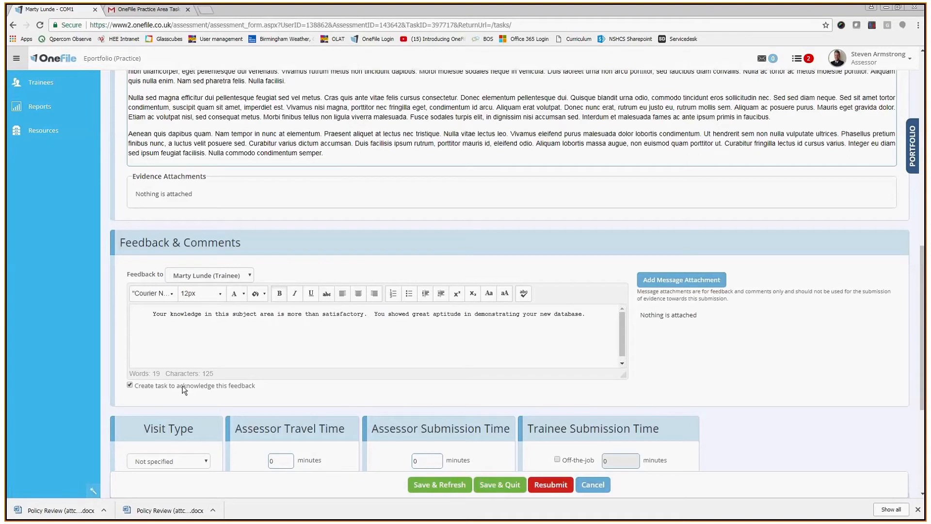
scroll(298, 355, down, 2)
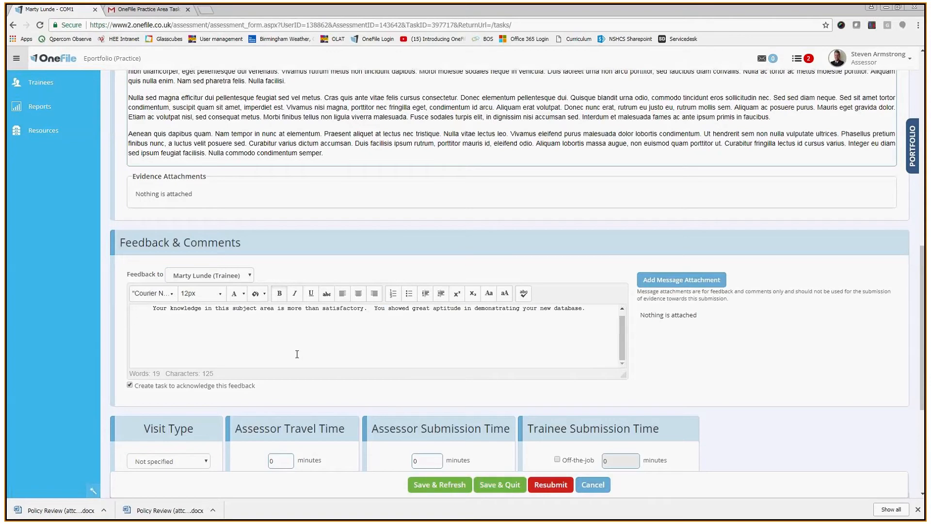
- Sign the assessor declaration as completed, then save the submission and quit it
scroll(296, 354, down, 4)
scroll(323, 349, down, 2)
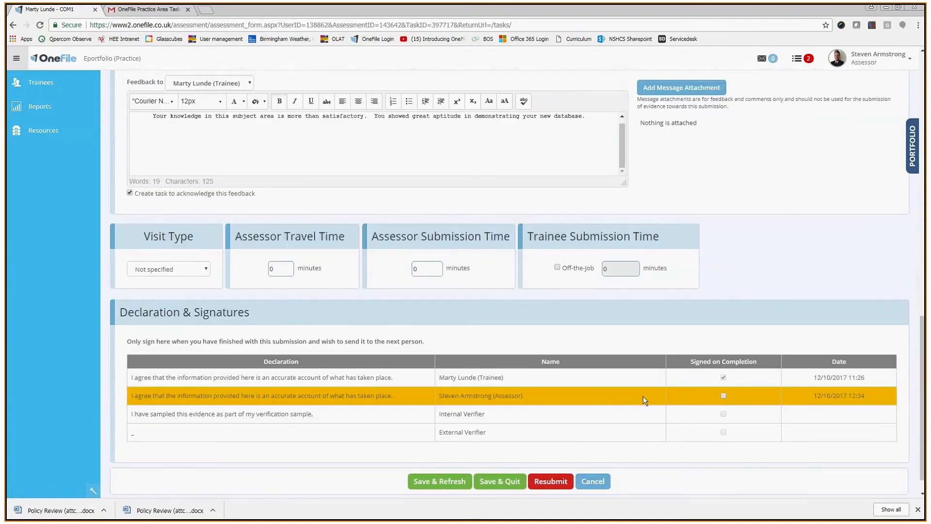
click(723, 396)
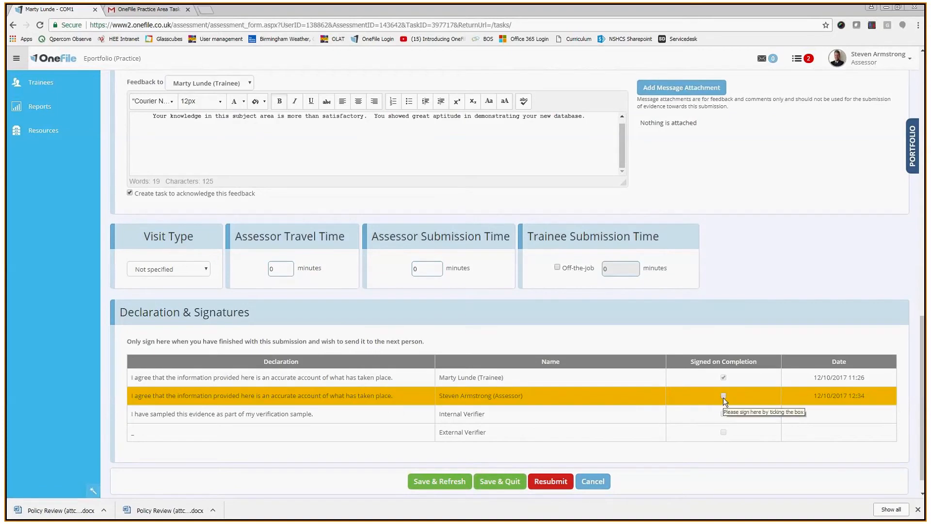
click(509, 482)
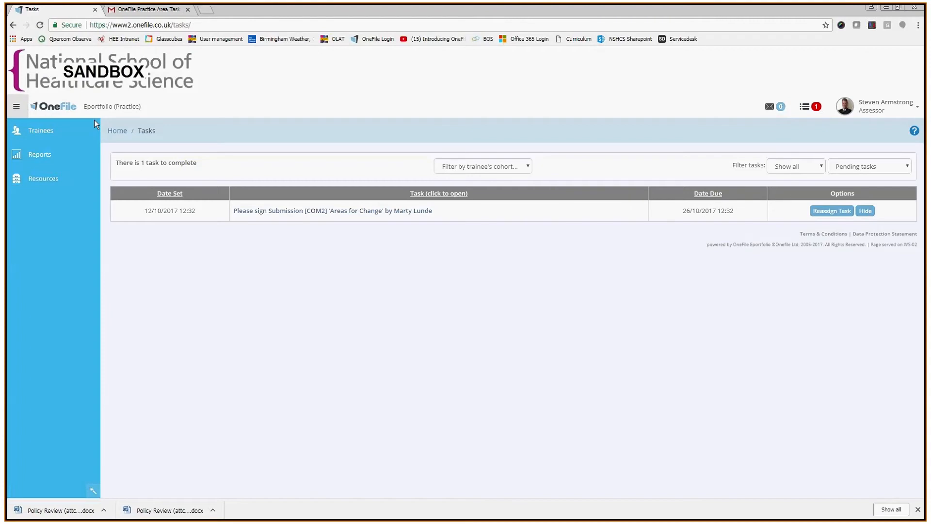
- Return to the trainees home page and open the trainee's eportfolio
click(54, 129)
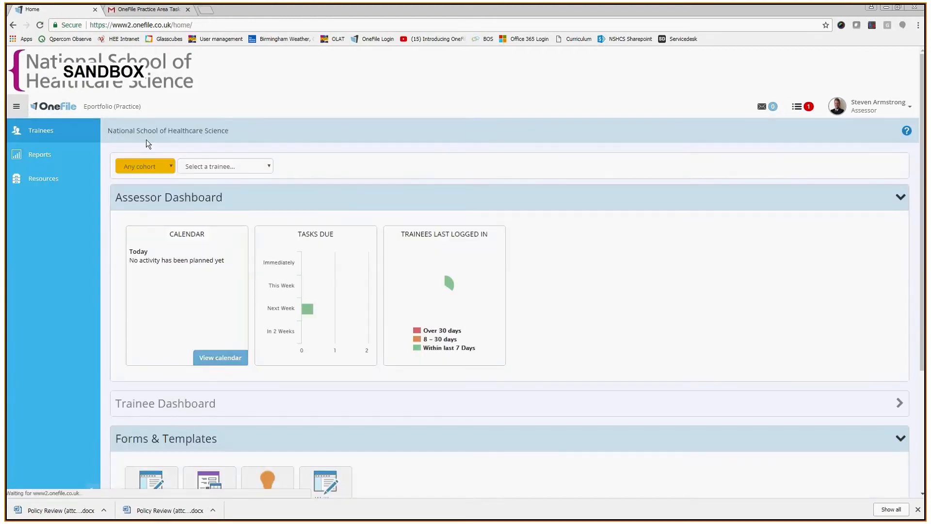
click(211, 166)
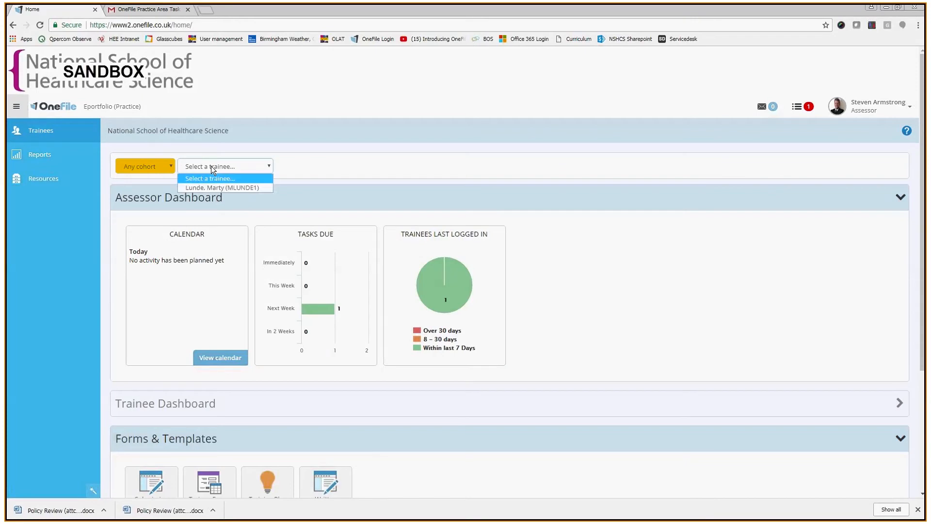
click(213, 188)
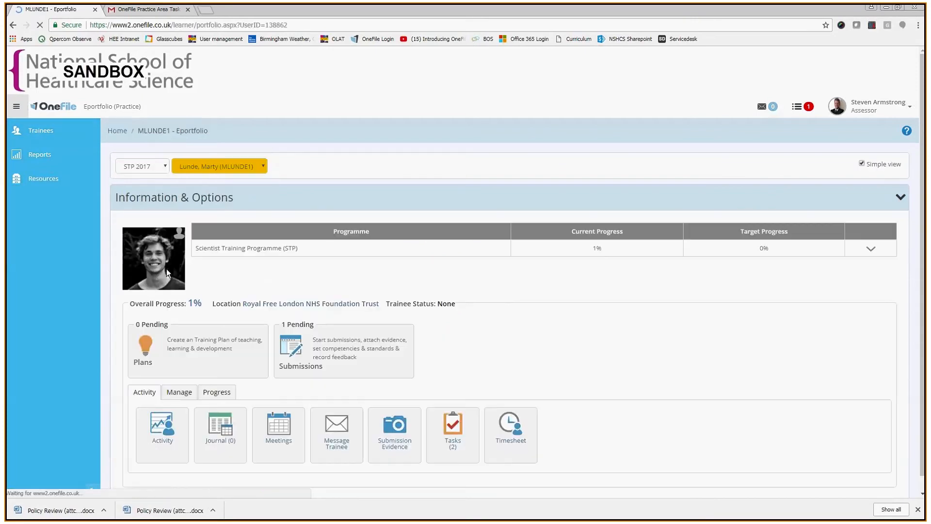
- Run a gap analysis from the trainee's progress options, with the filter set to show all competencies and standards
scroll(167, 268, down, 2)
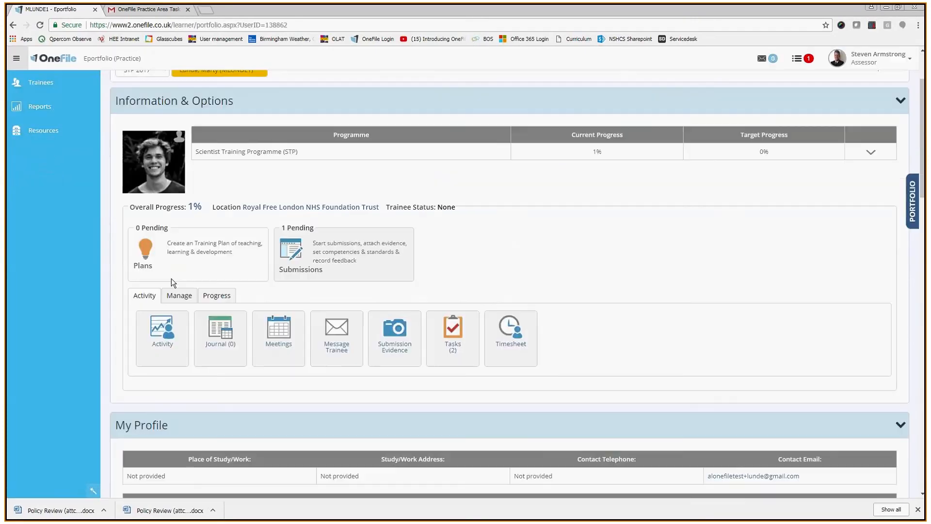
click(215, 297)
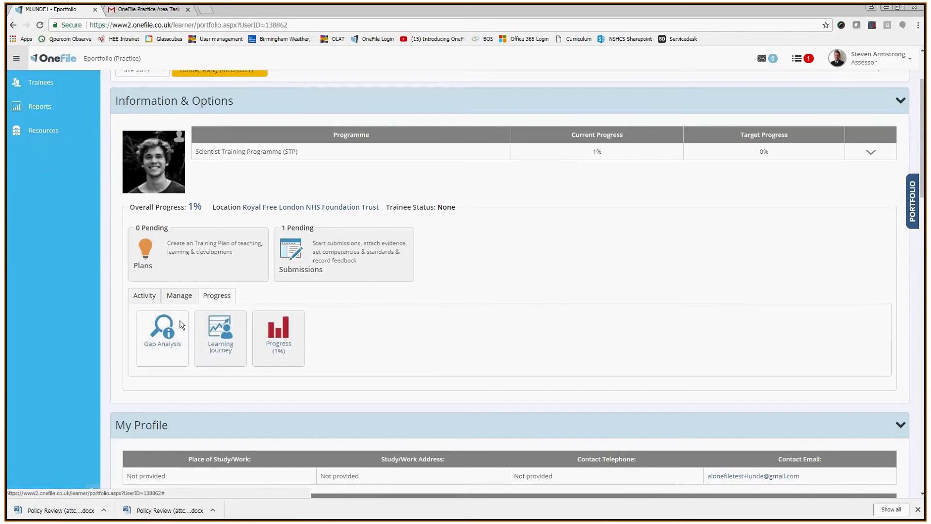
click(167, 332)
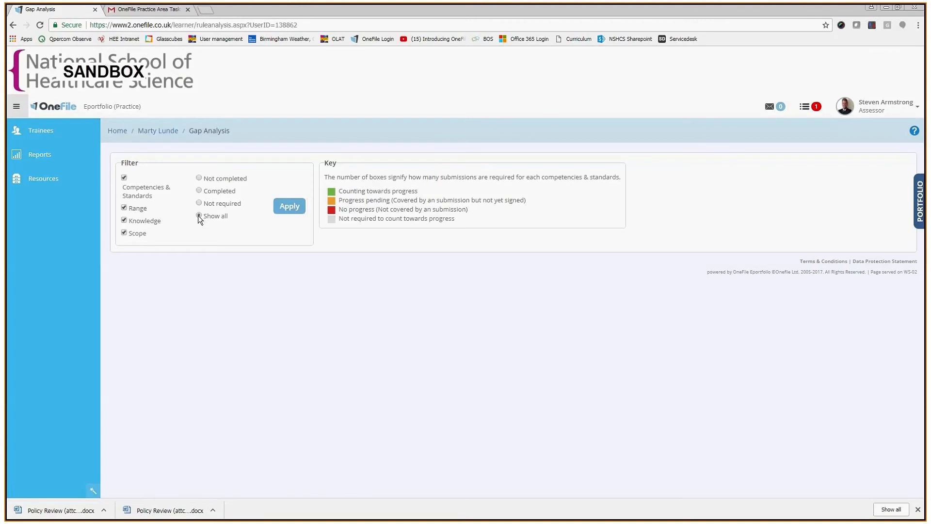
click(289, 206)
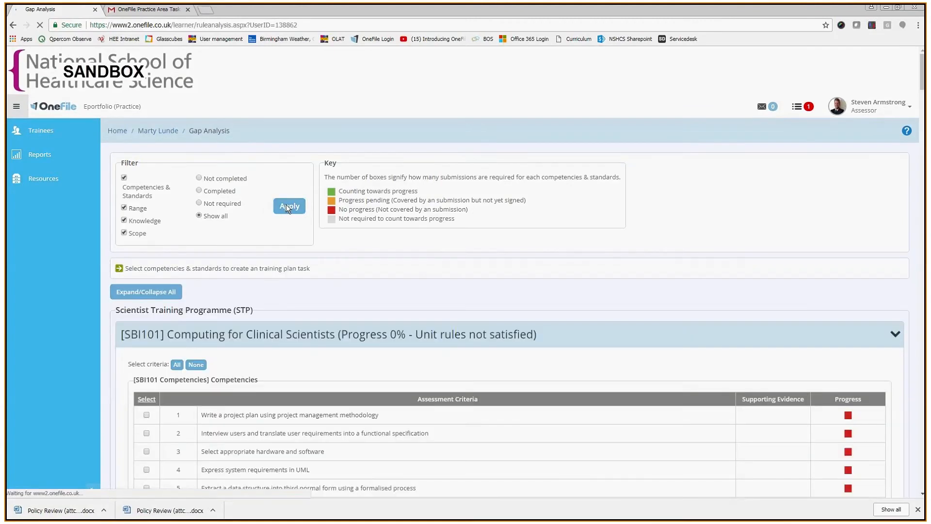
- Collapse all units in the gap analysis and expand only SCC110, Introduction to Healthcare Science, Professional Practice and Clinical Leadership
click(147, 288)
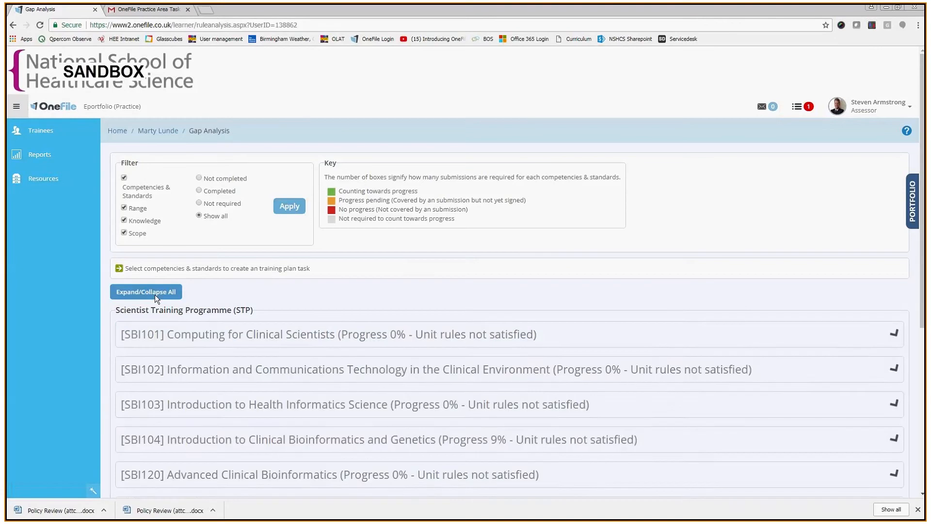
scroll(199, 309, down, 1)
scroll(203, 320, down, 2)
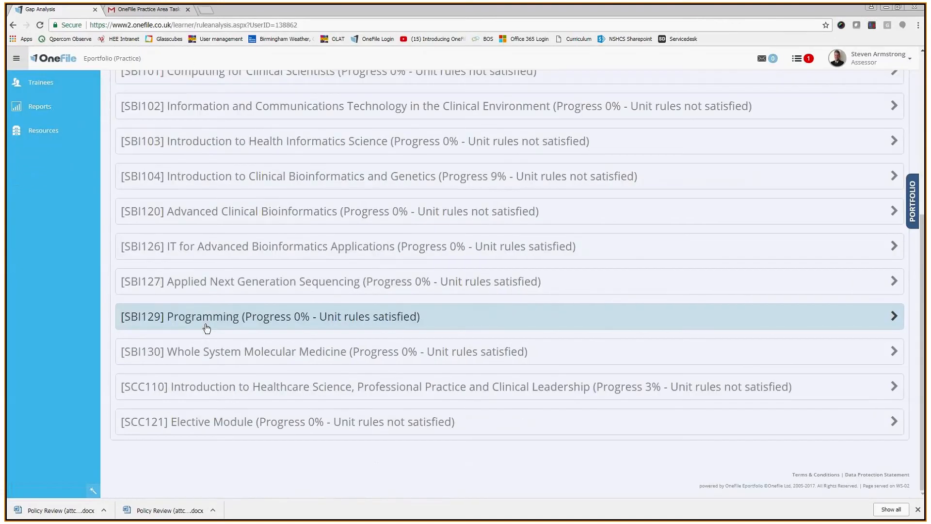
click(245, 386)
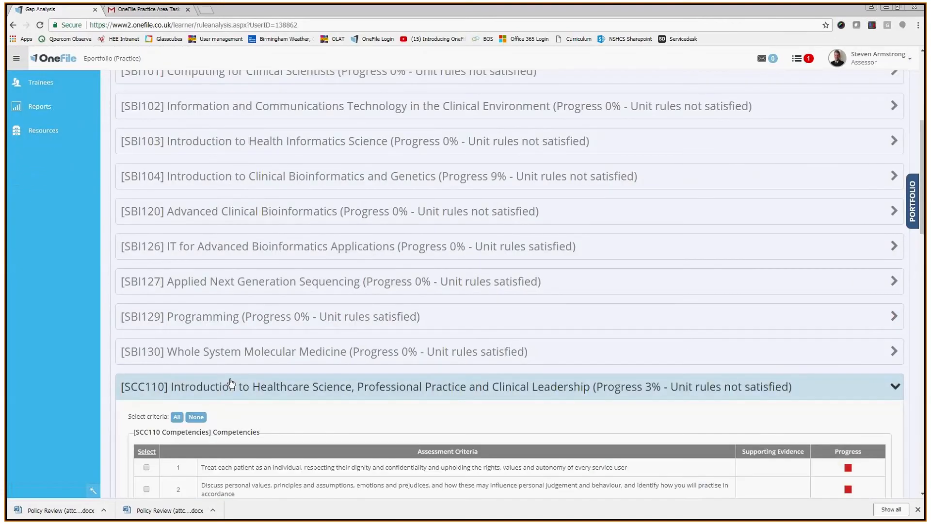
- Examine the supporting evidence and progress of each competency listed under unit SCC110
scroll(231, 383, down, 1)
scroll(231, 383, down, 4)
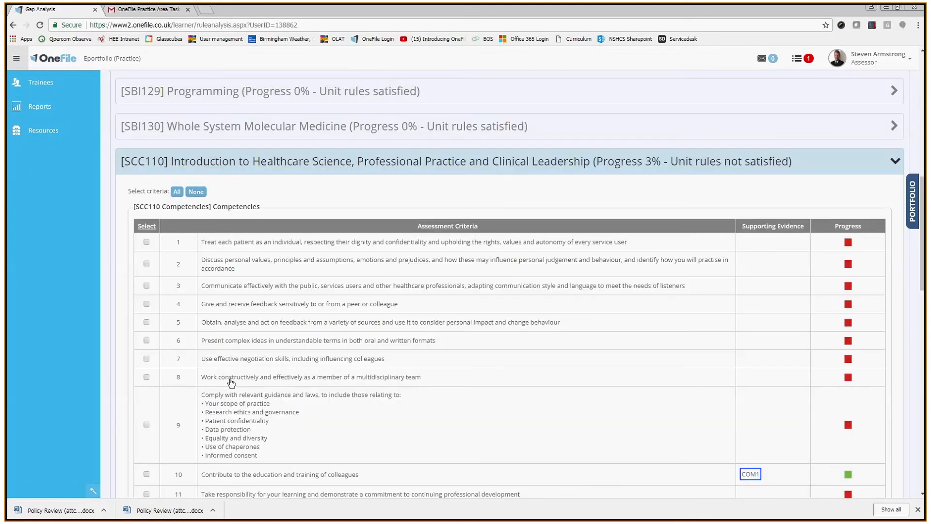
scroll(231, 383, down, 1)
mouse_move(848, 416)
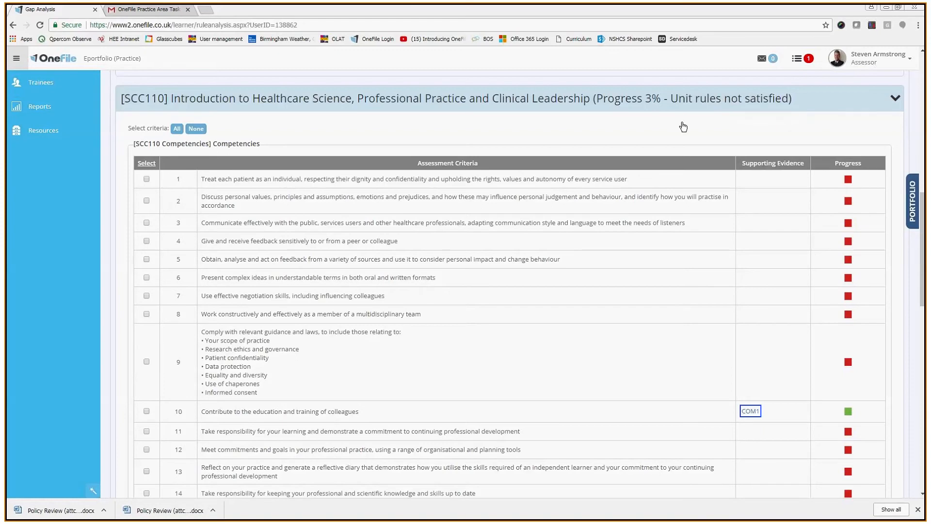
- Open the pending task to sign submission COM2 'Areas for Change' and go to its evidence section
click(800, 68)
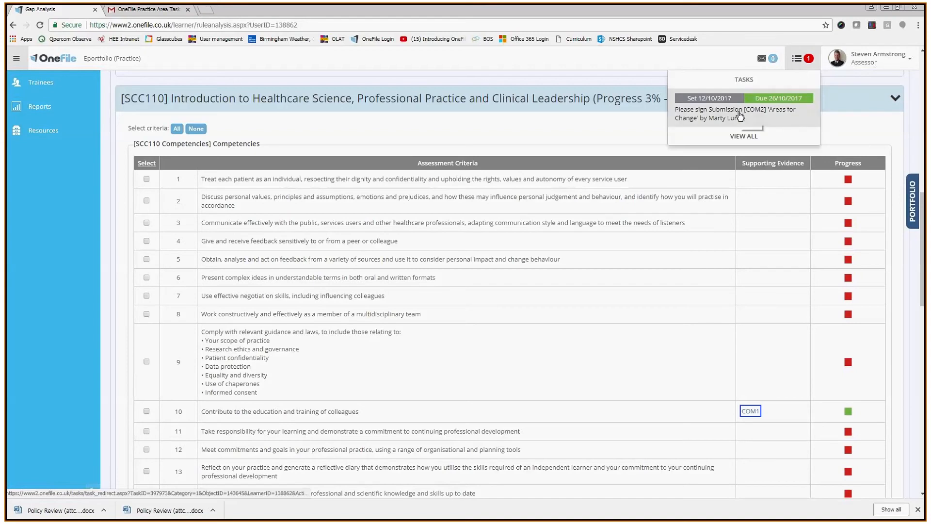
click(739, 116)
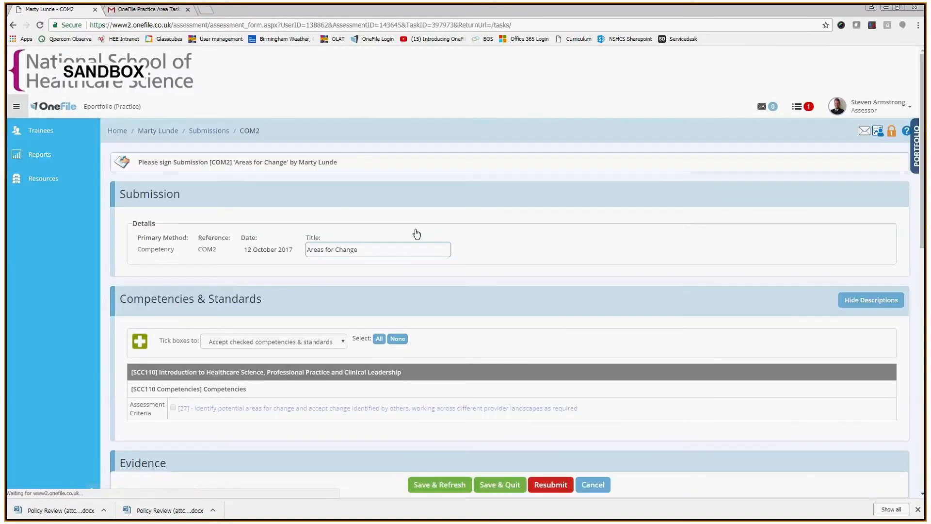
scroll(347, 257, down, 5)
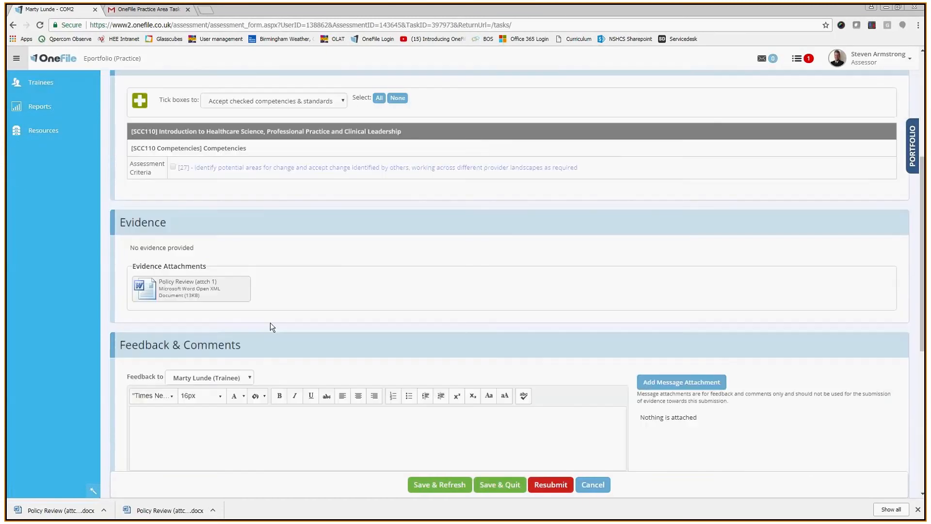
- Download the Policy Review (attch 1) evidence, read it in a maximized Word window, and close the document
click(211, 287)
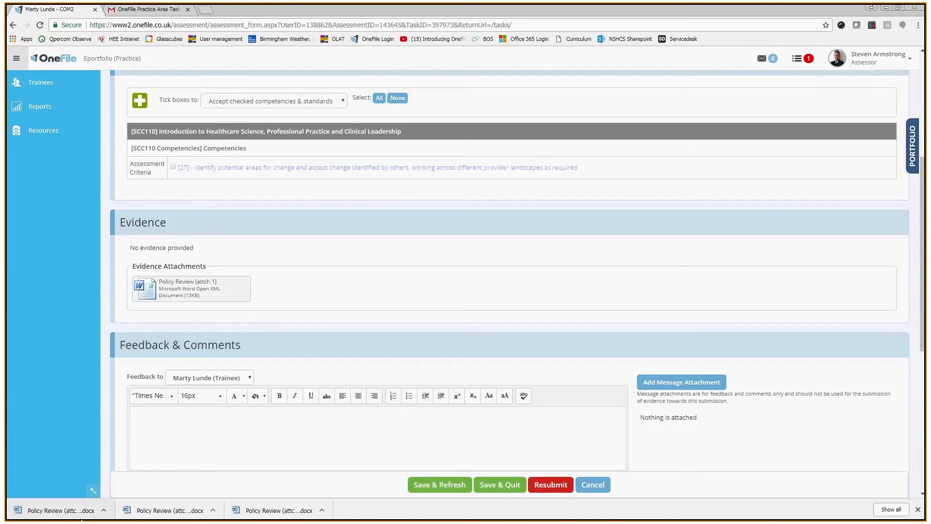
click(62, 510)
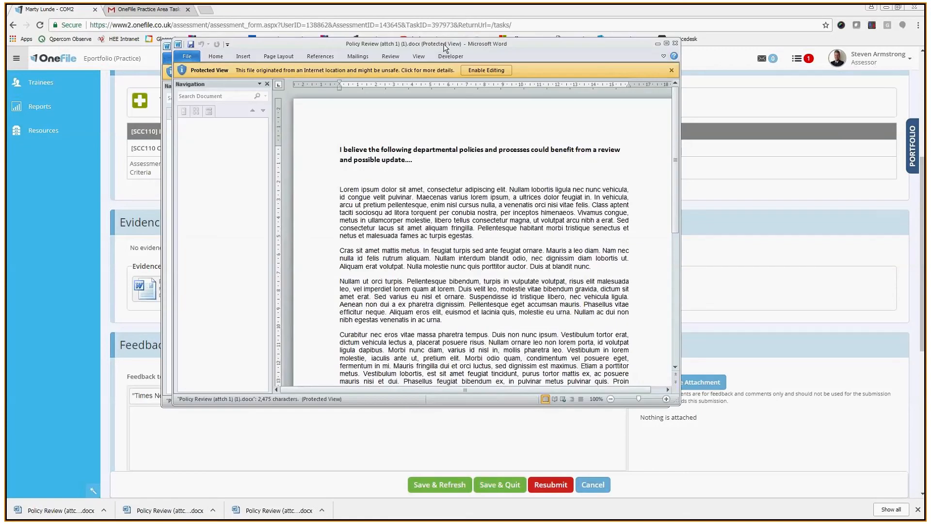
double_click(444, 44)
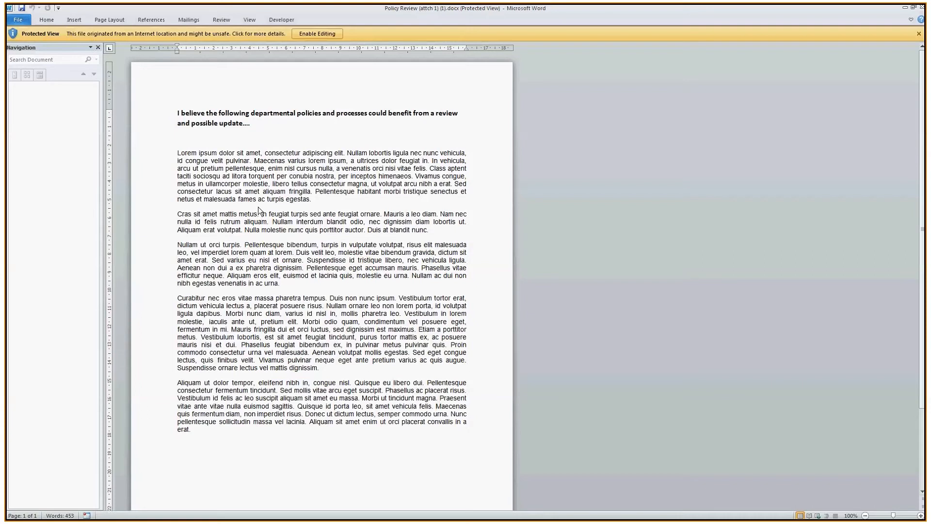
double_click(10, 9)
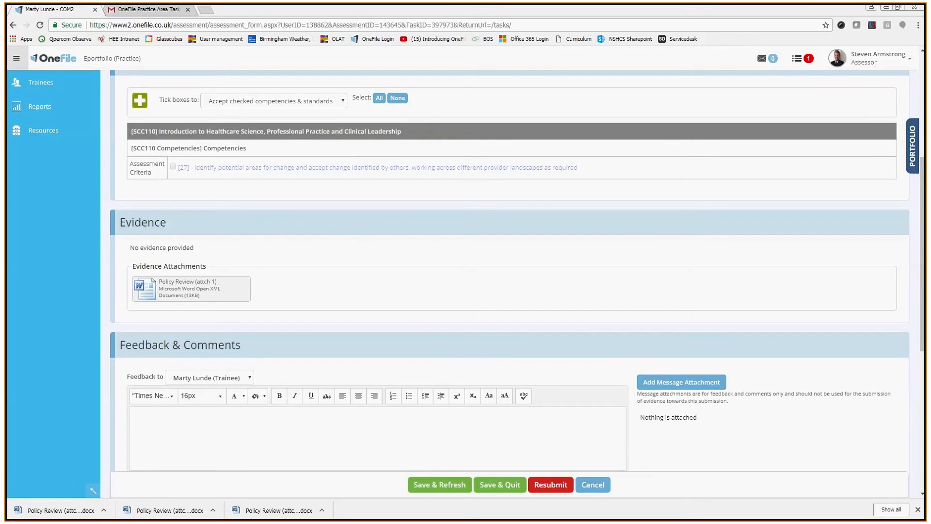
- Give the trainee the feedback "Excellent work within the department, but please try to come up with some ideas to benefit the Trust as well."
click(233, 418)
text(Excellent work within the department, but please try to come up with some ideas to benefit the Trust as well.)
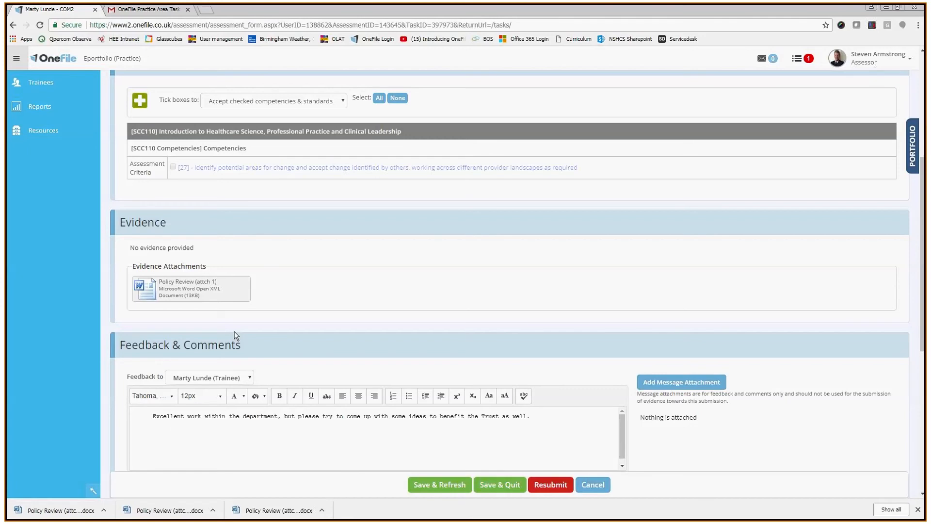
- Send submission COM2 back to the trainee for resubmission and confirm the request
scroll(234, 331, down, 2)
scroll(235, 331, down, 1)
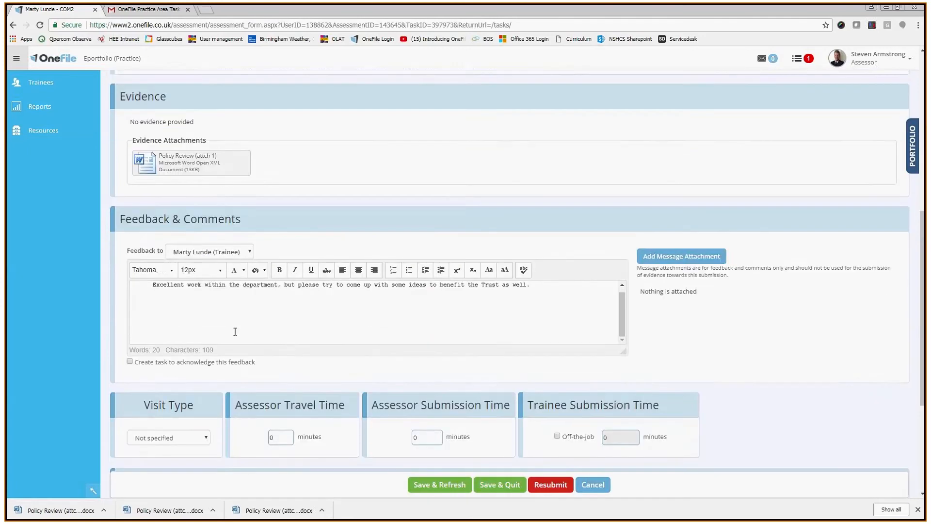
scroll(234, 332, down, 1)
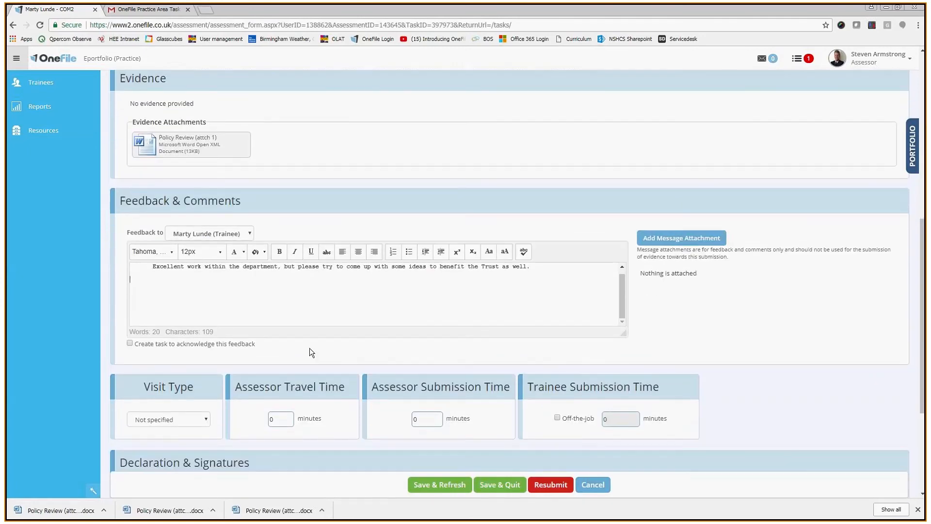
click(550, 484)
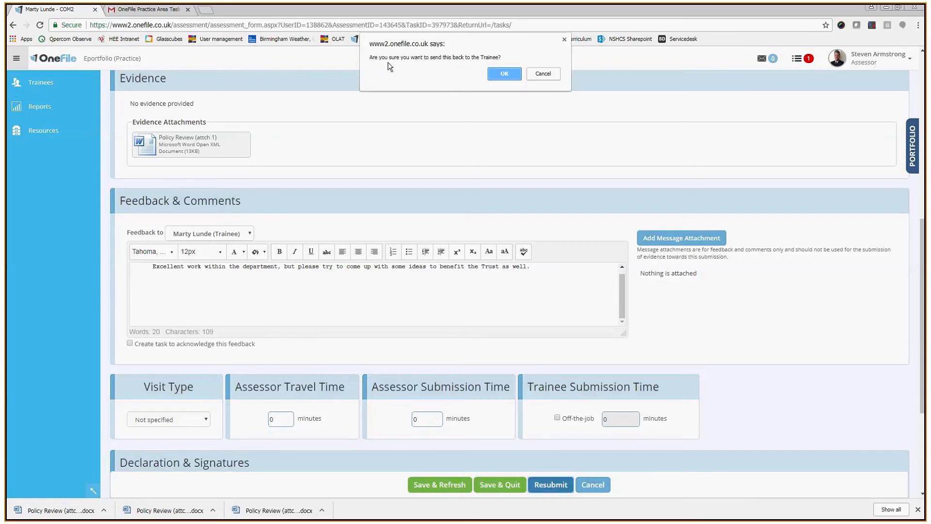
click(499, 75)
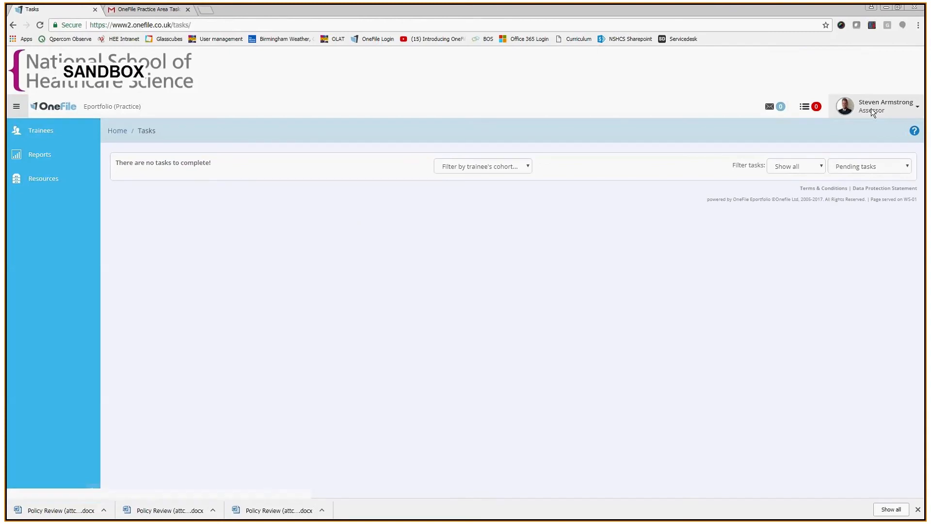
- Log out of the assessor account and open the trainee's eportfolio from the keychain
click(873, 110)
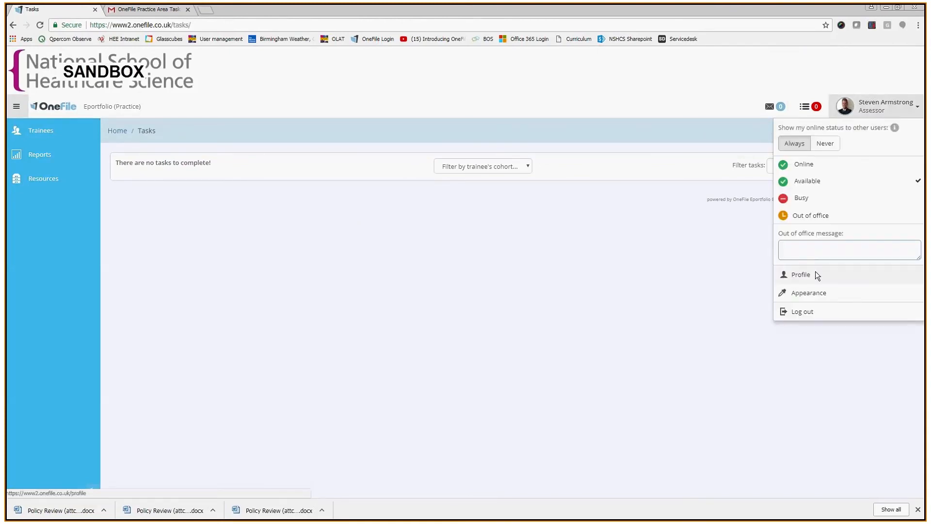
click(802, 312)
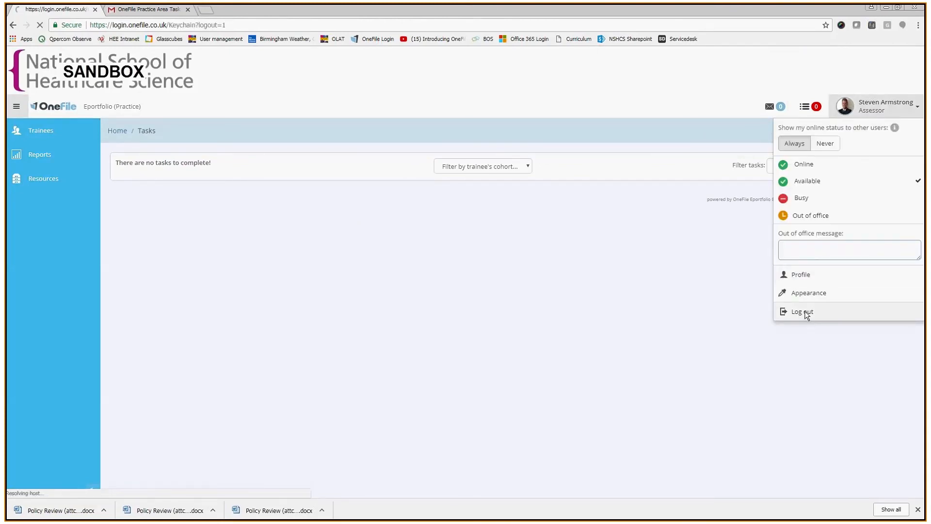
scroll(311, 342, down, 5)
click(245, 447)
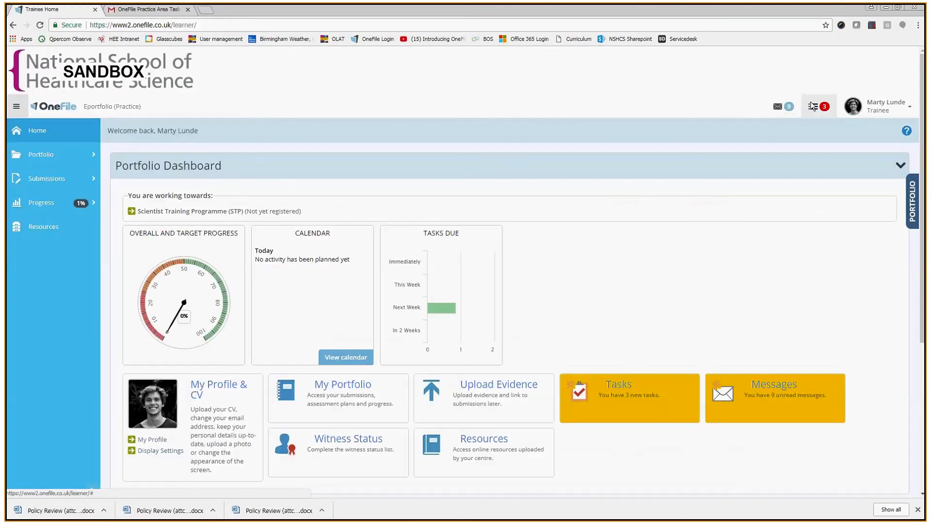
- Open the resubmission task for COM2 'Areas for Change' and read the assessor's feedback
click(813, 106)
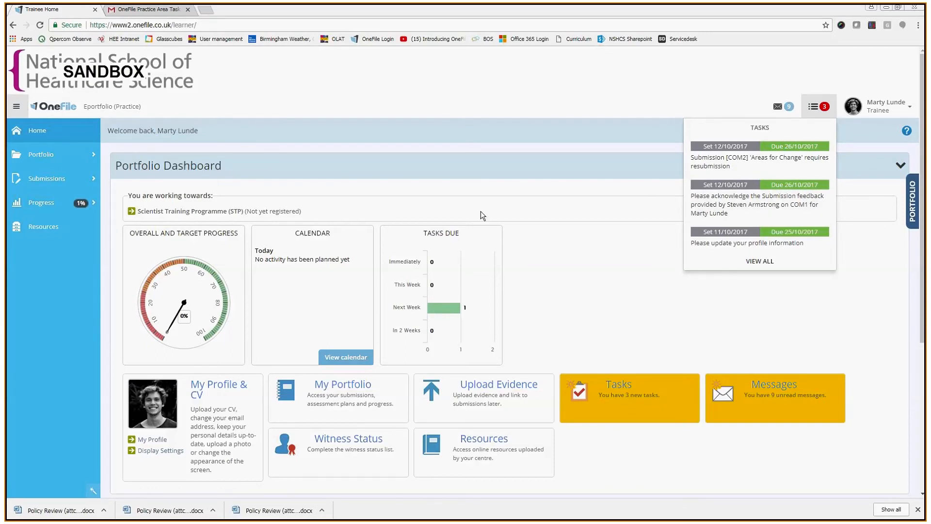
click(727, 166)
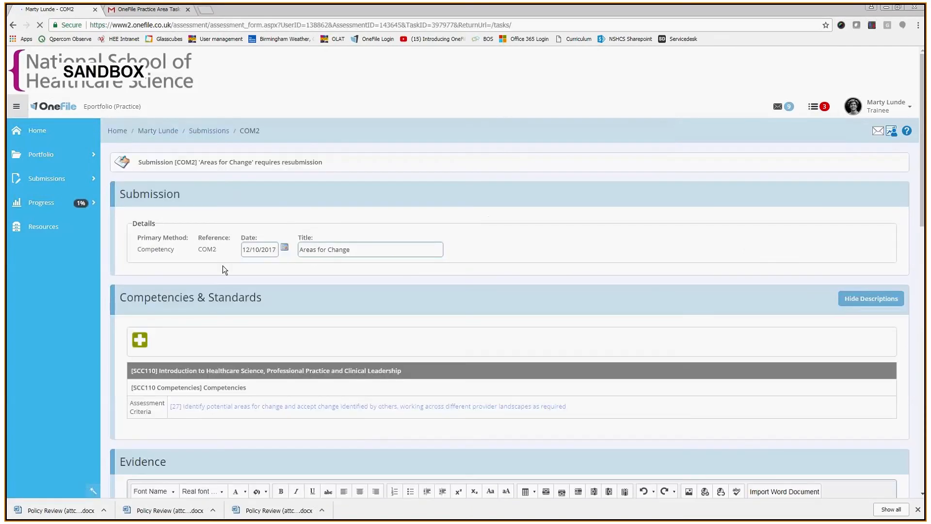
scroll(232, 265, down, 2)
scroll(234, 266, down, 3)
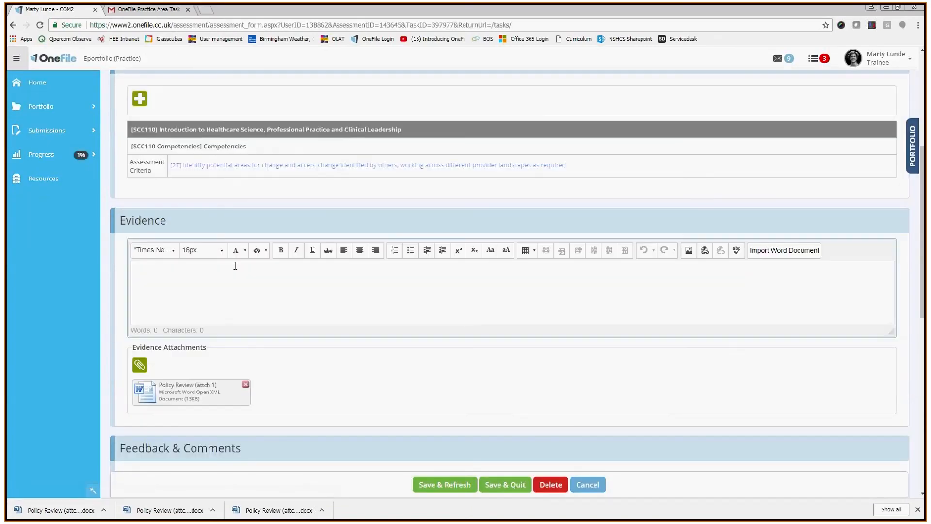
scroll(235, 265, down, 5)
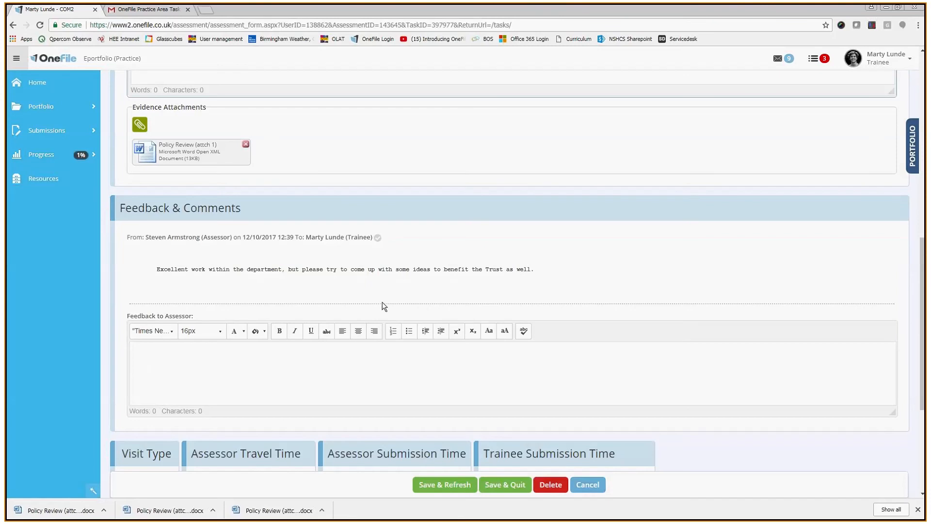
scroll(237, 332, up, 1)
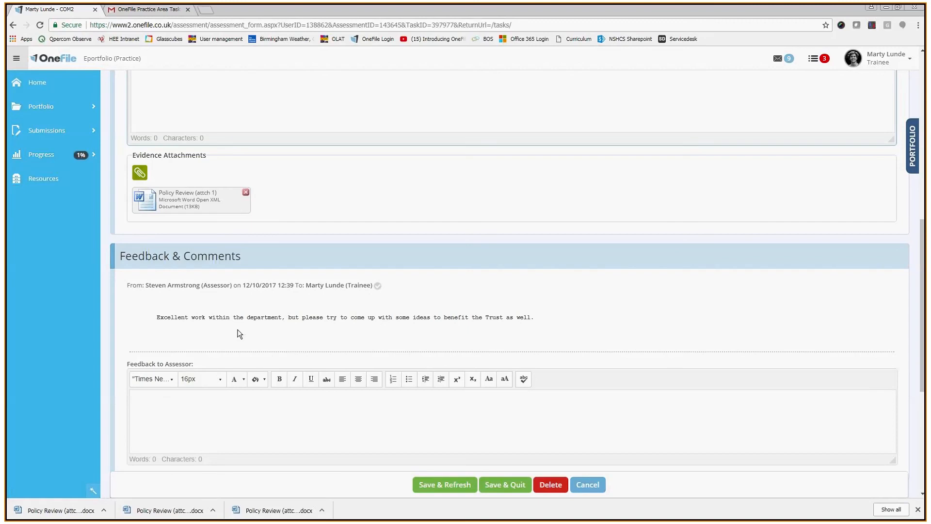
- Attach the uploaded file Policy Review (attch 2) to the submission as additional evidence
scroll(237, 334, up, 3)
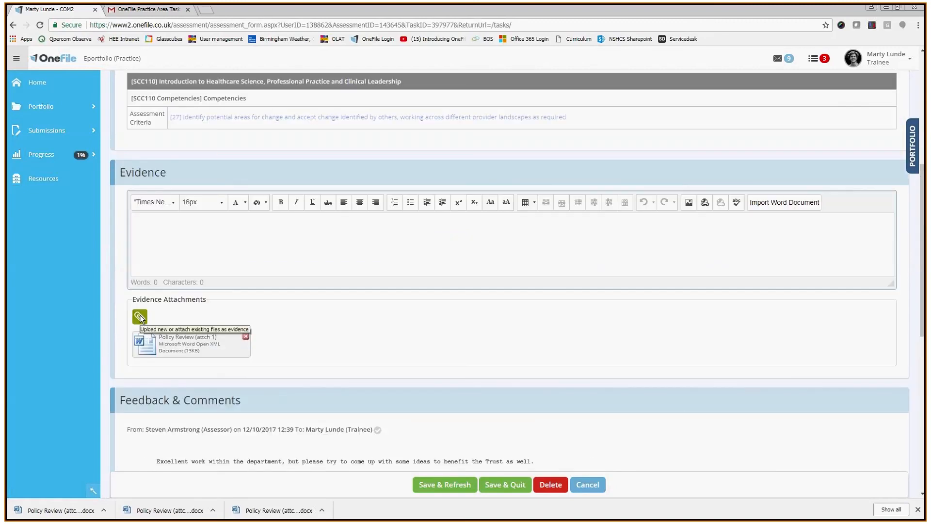
click(140, 318)
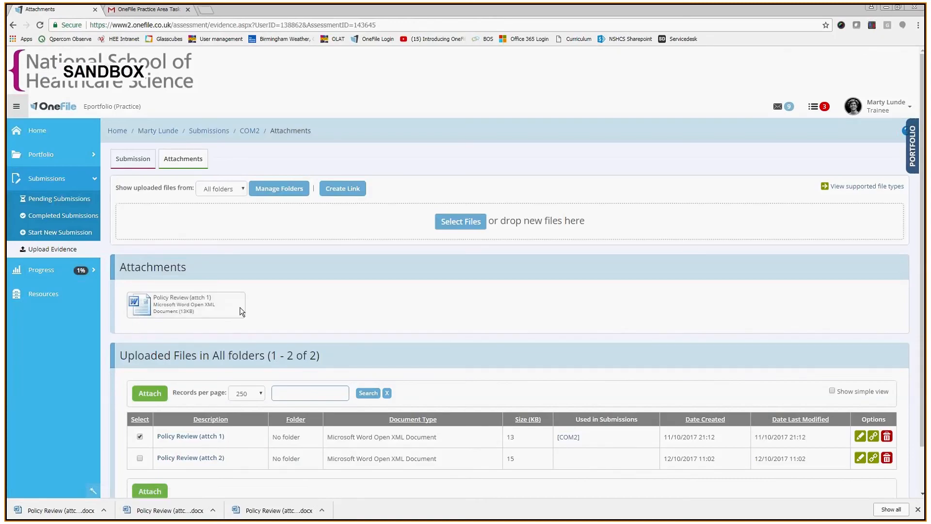
scroll(241, 308, down, 1)
triple_click(197, 410)
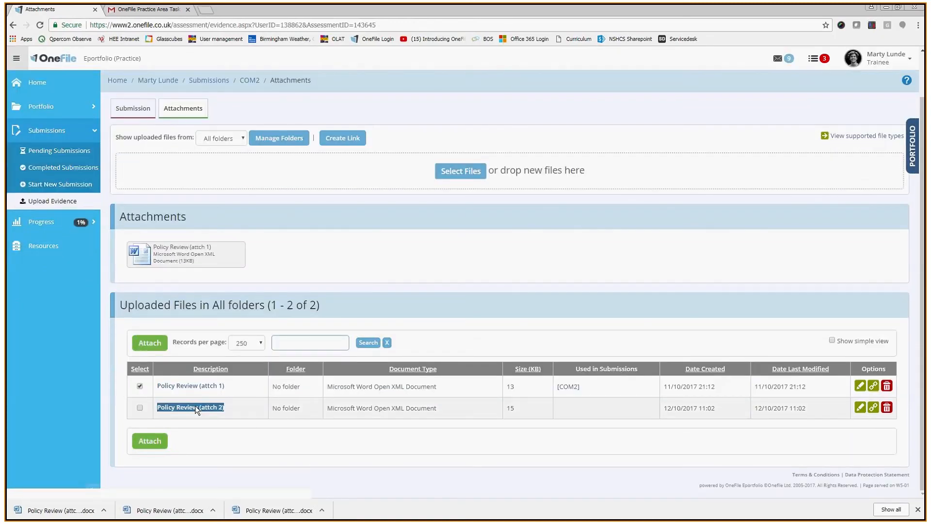
click(140, 409)
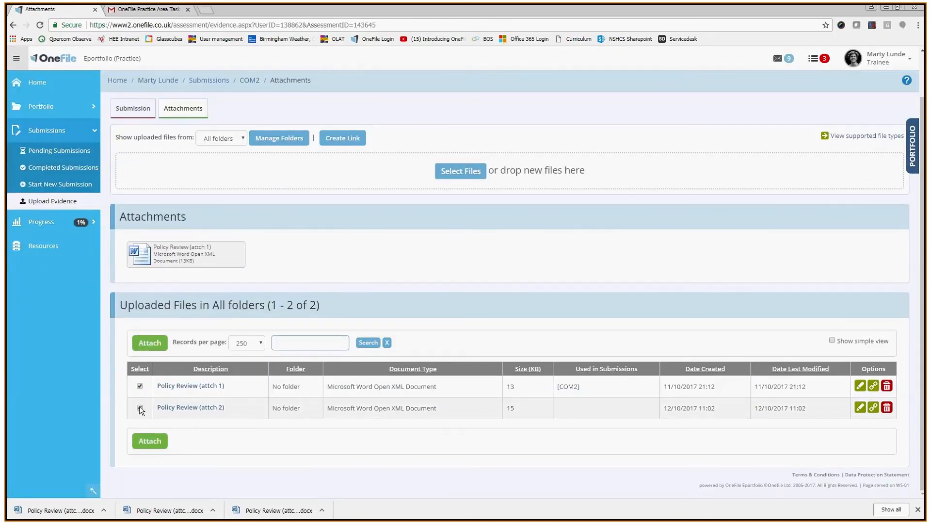
click(150, 441)
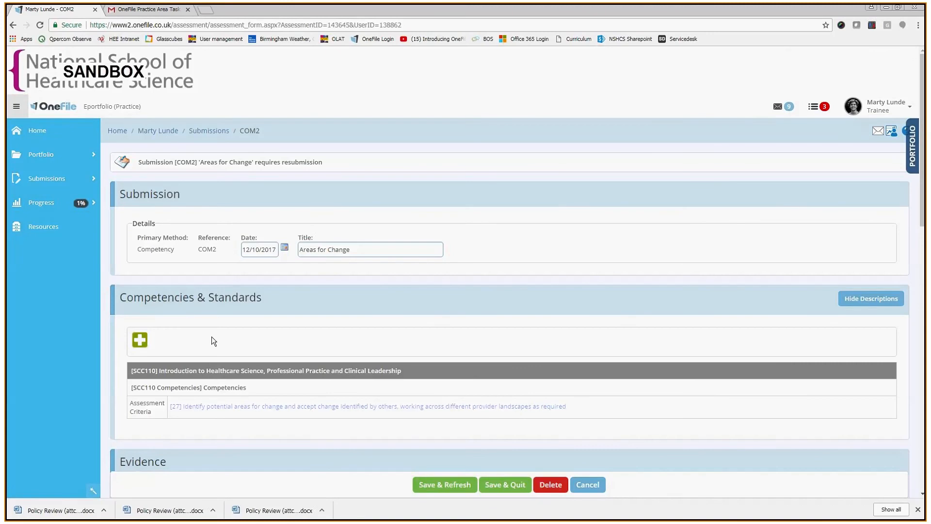
- Check the submission's evidence attachments, sign the trainee declaration as completed, and save and quit
scroll(212, 337, down, 3)
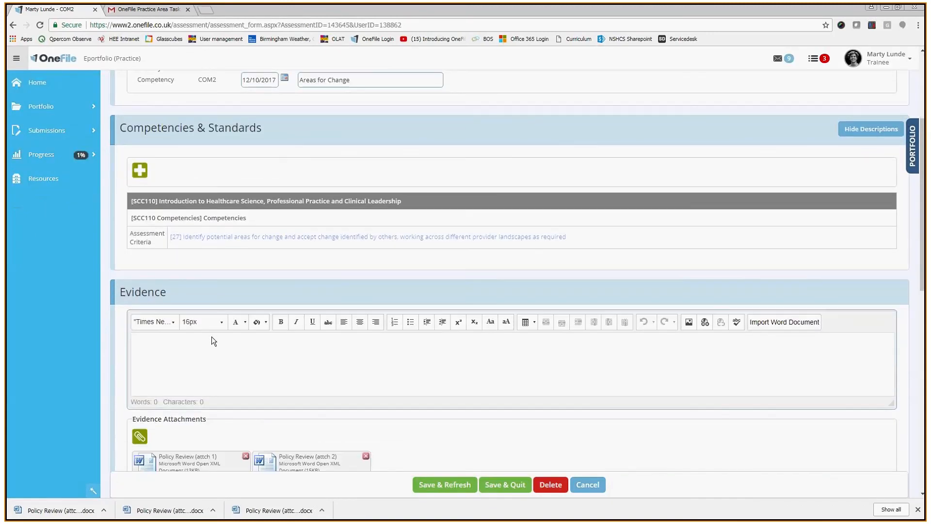
scroll(214, 340, down, 4)
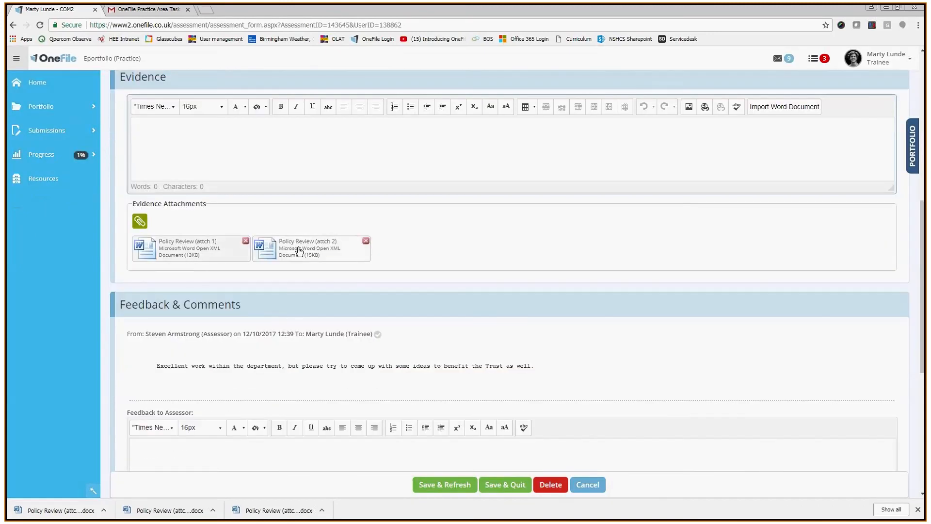
scroll(299, 250, down, 6)
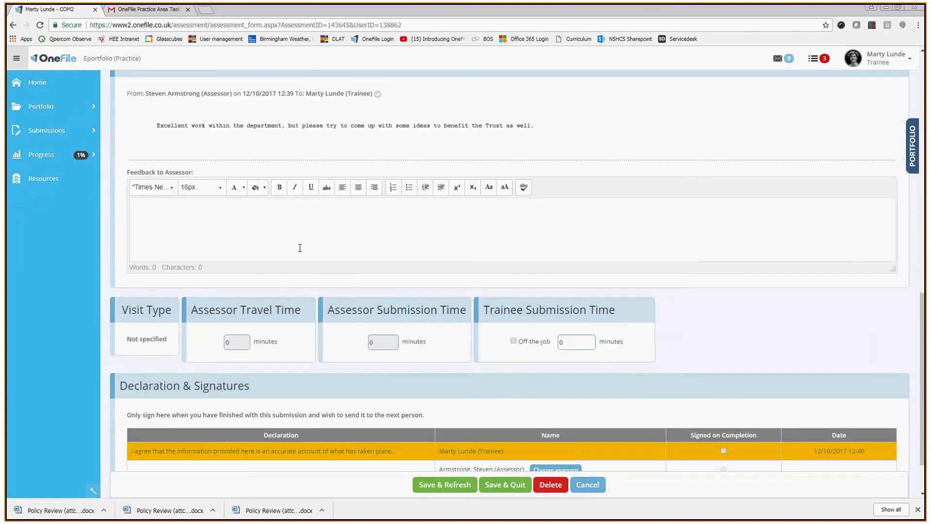
click(723, 385)
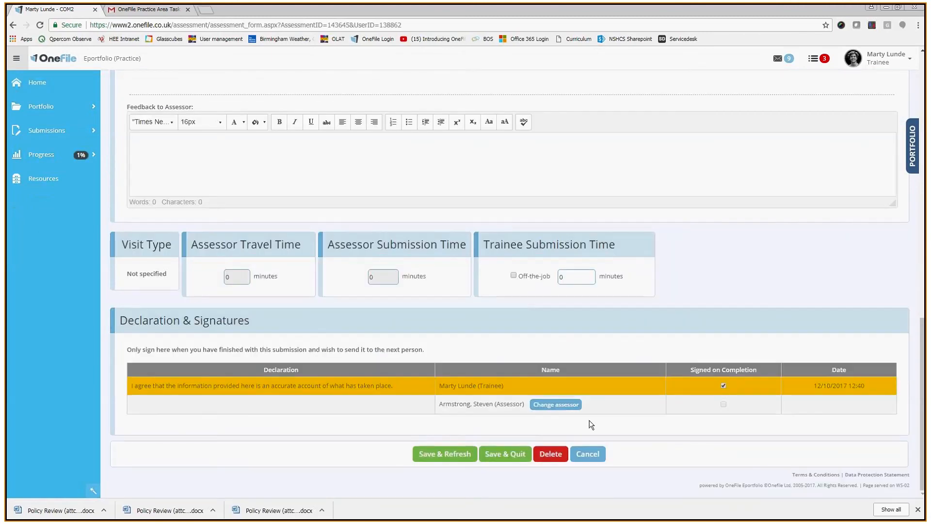
click(508, 453)
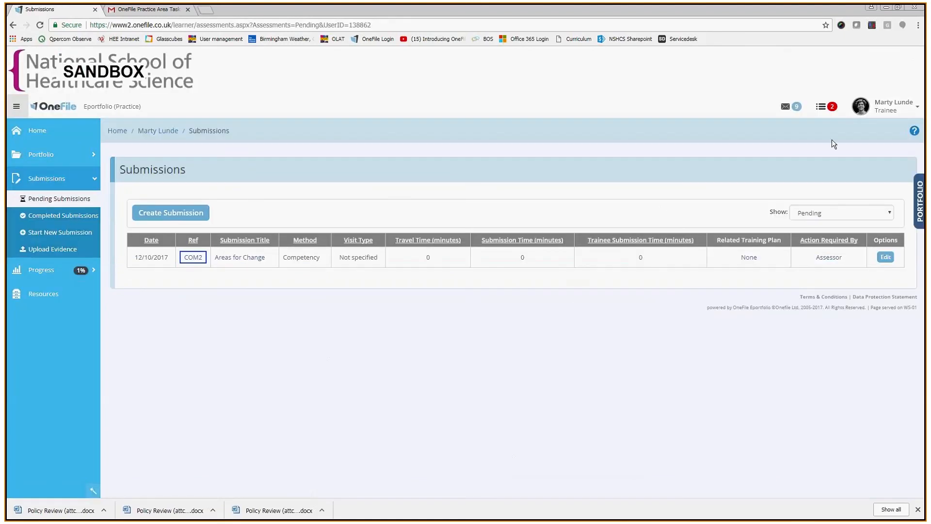
- Log out of the trainee account and open the assessor's eportfolio from the keychain
click(878, 107)
click(796, 313)
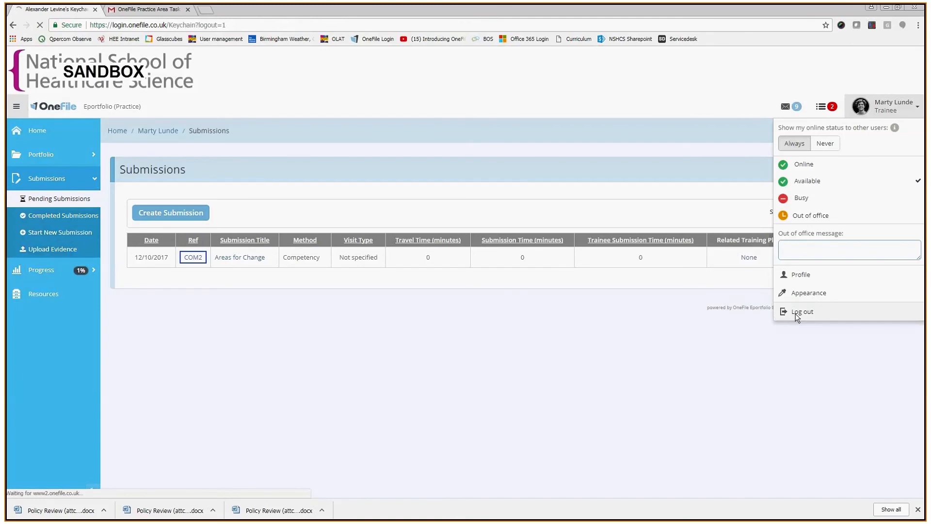
scroll(366, 349, down, 7)
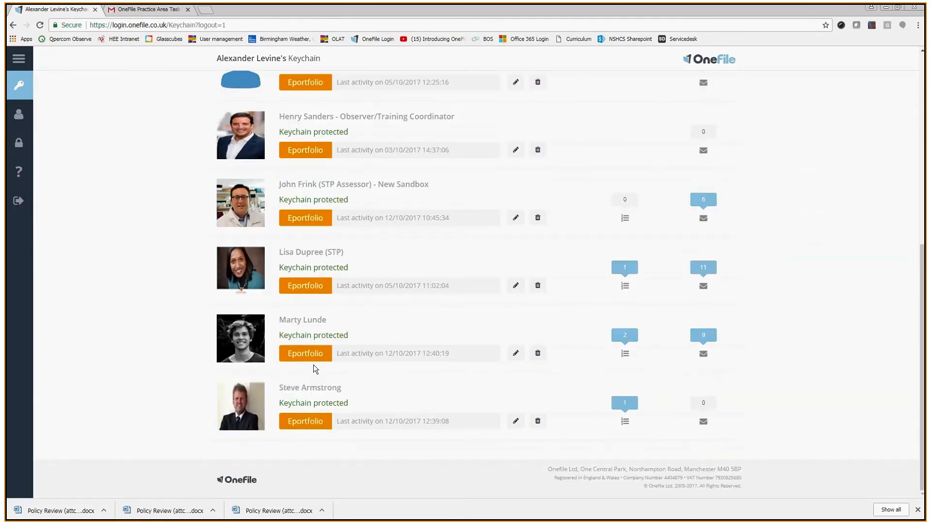
click(231, 401)
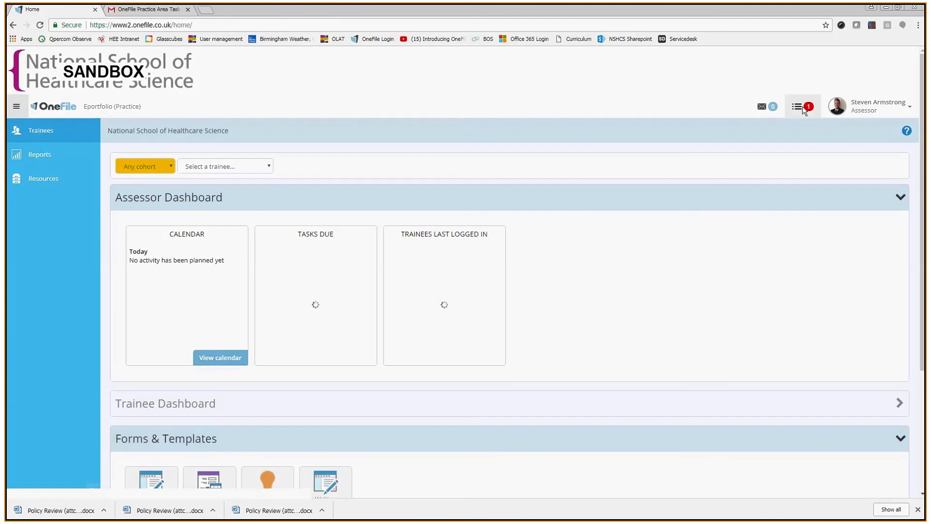
- Open the signing task for submission COM2 'Areas for Change' and review its evidence attachment Policy Review (attch 2)
click(803, 110)
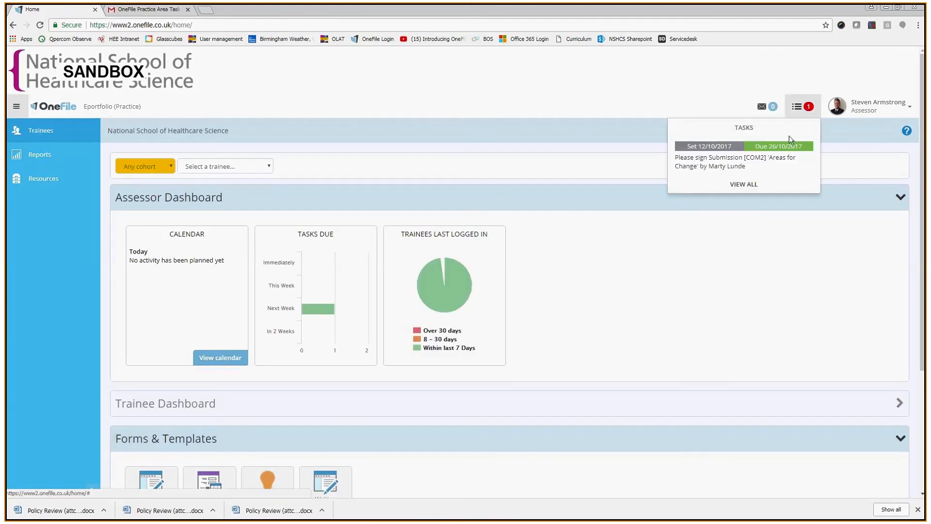
click(767, 167)
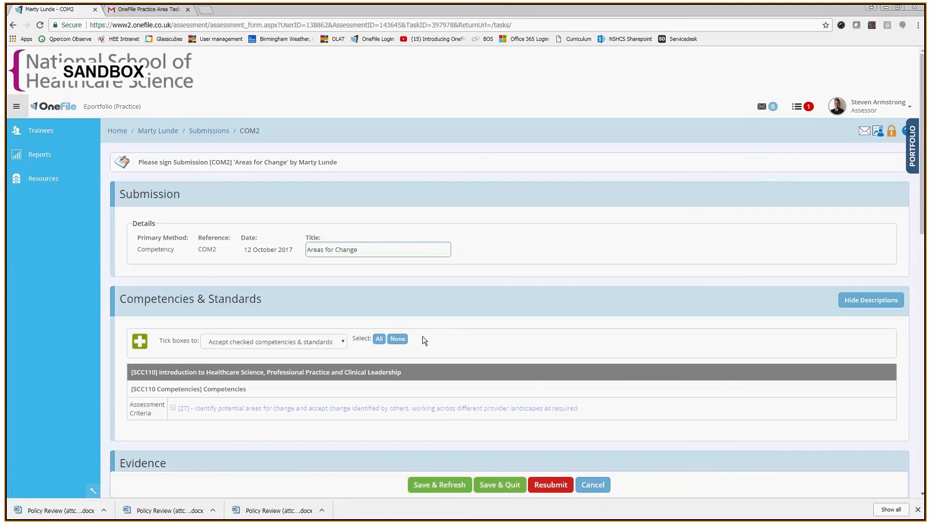
scroll(422, 336, down, 5)
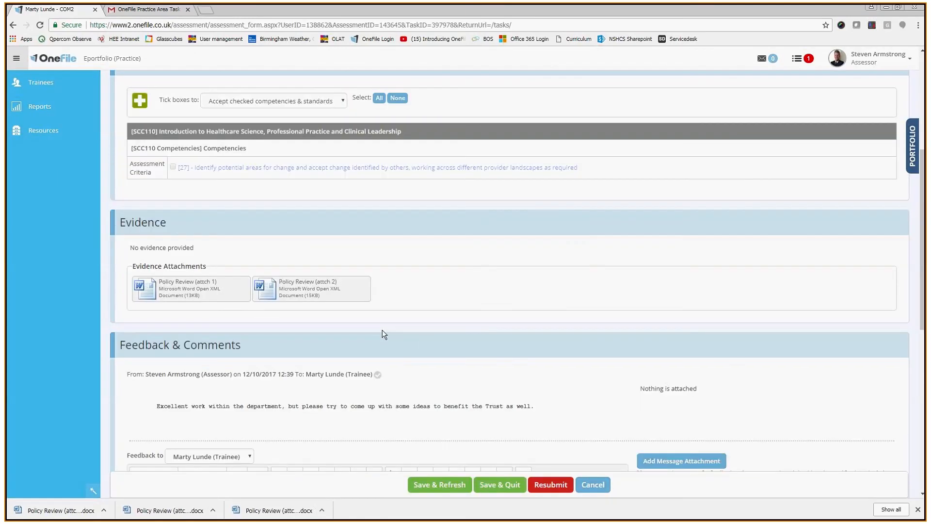
click(300, 286)
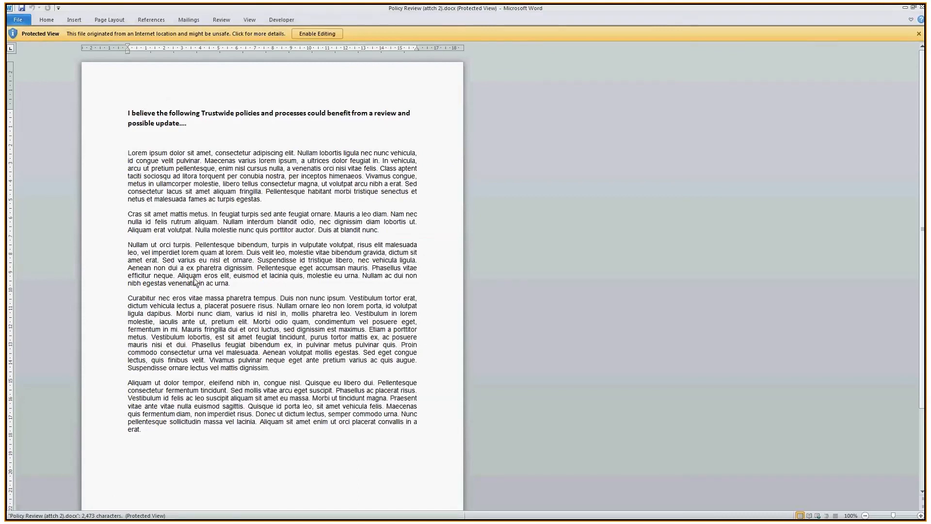
double_click(9, 8)
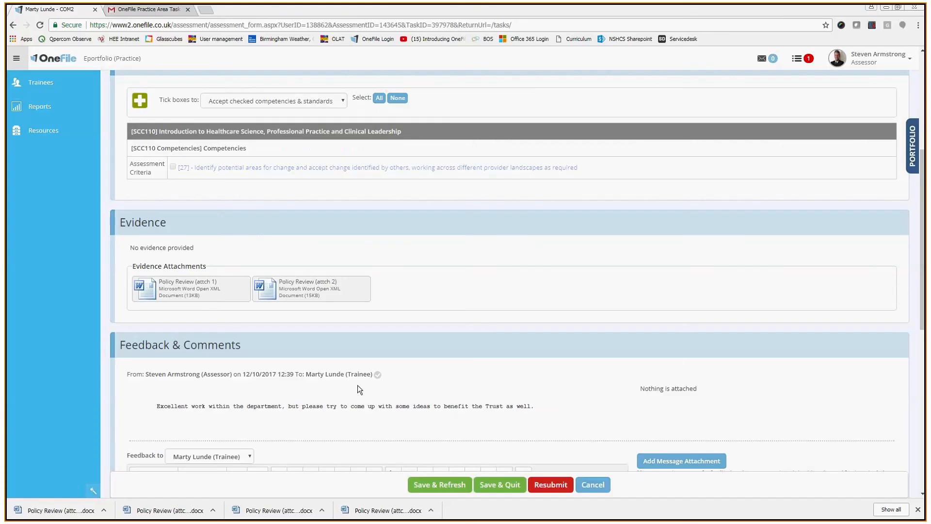
- Write the feedback "I am now satisfied with your ideas." to the trainee
scroll(362, 391, down, 5)
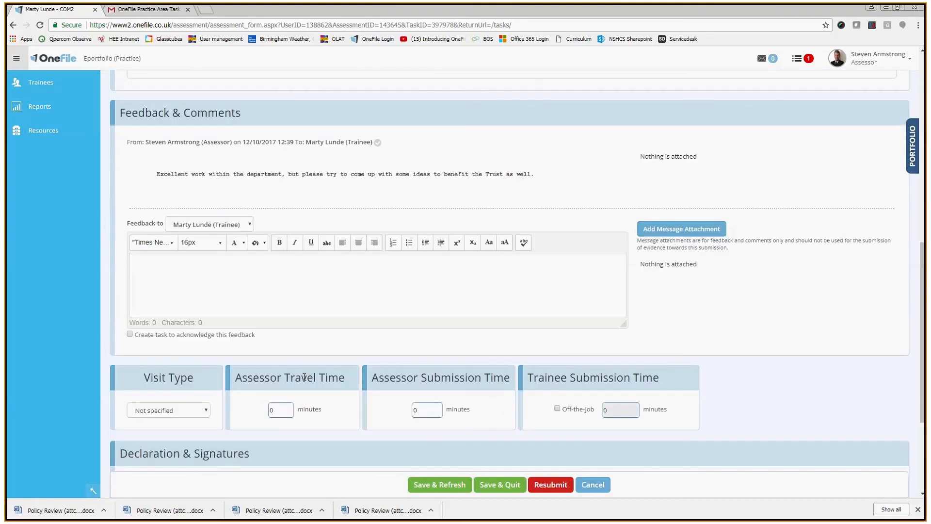
click(282, 285)
text(I am now sat)
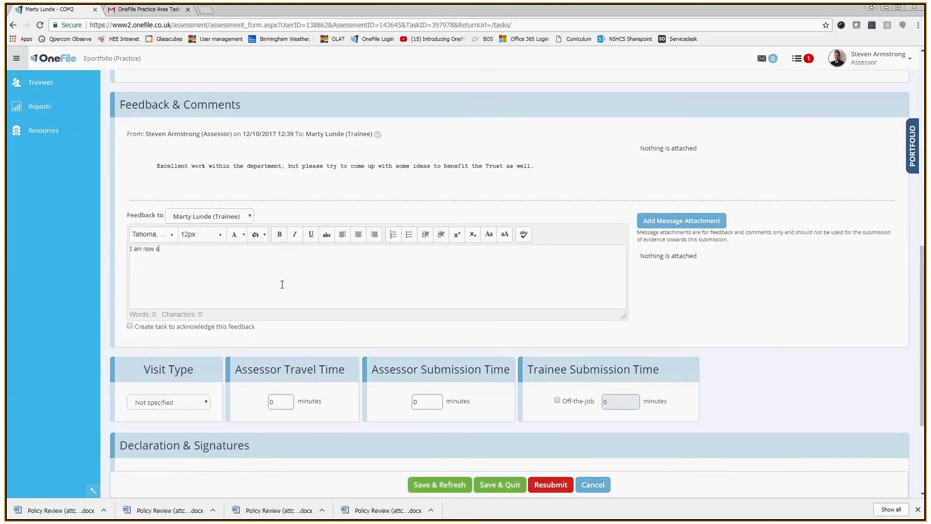
text(your ideas.)
- Mark SCC110 assessment criterion 27 on identifying potential areas for change as accepted
scroll(272, 264, up, 4)
scroll(271, 263, up, 1)
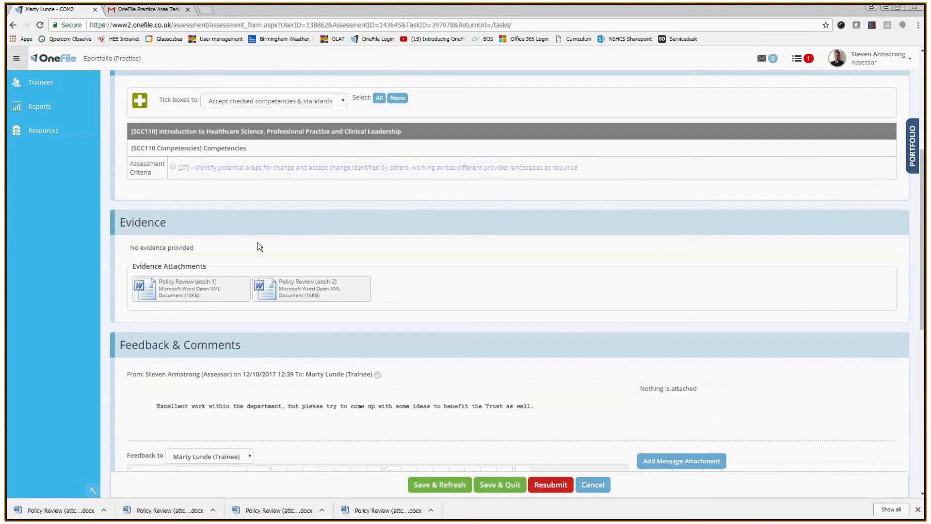
click(173, 167)
- Sign the assessor declaration on completion, then save and quit the submission
scroll(425, 292, down, 5)
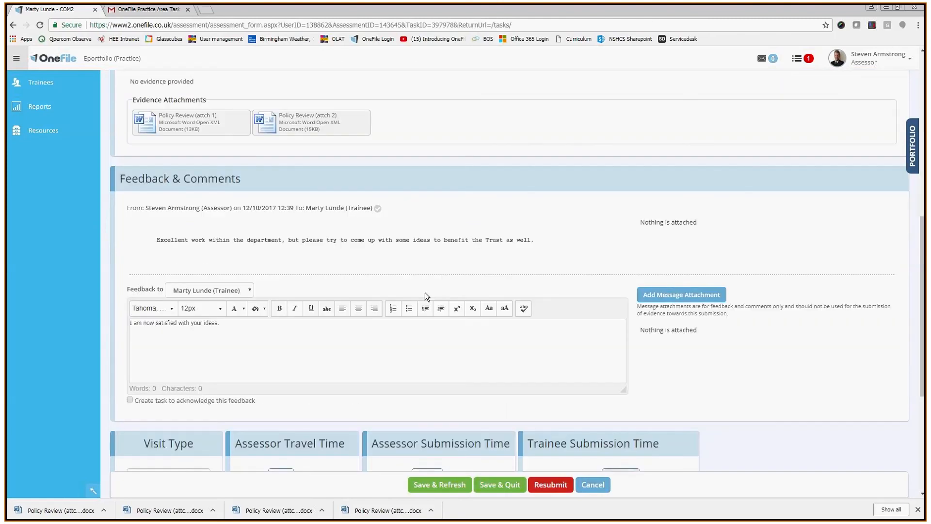
scroll(426, 293, down, 3)
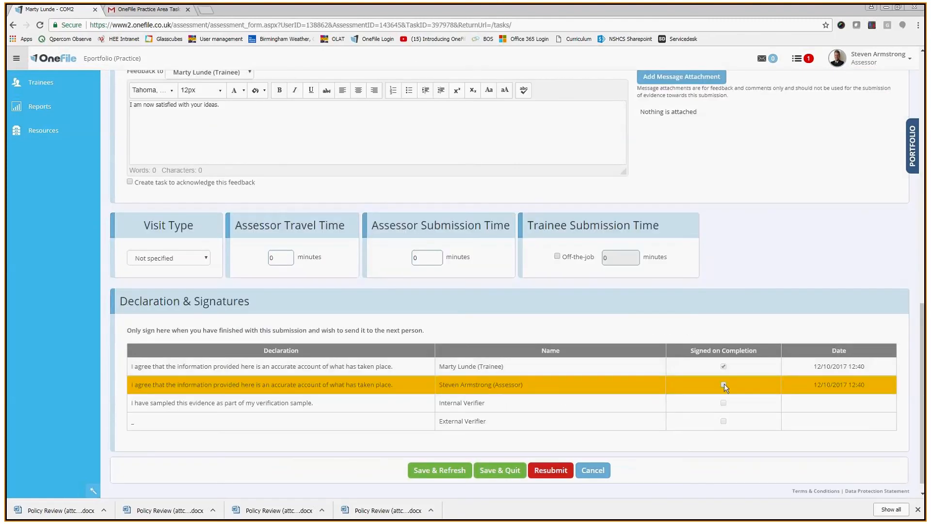
click(499, 470)
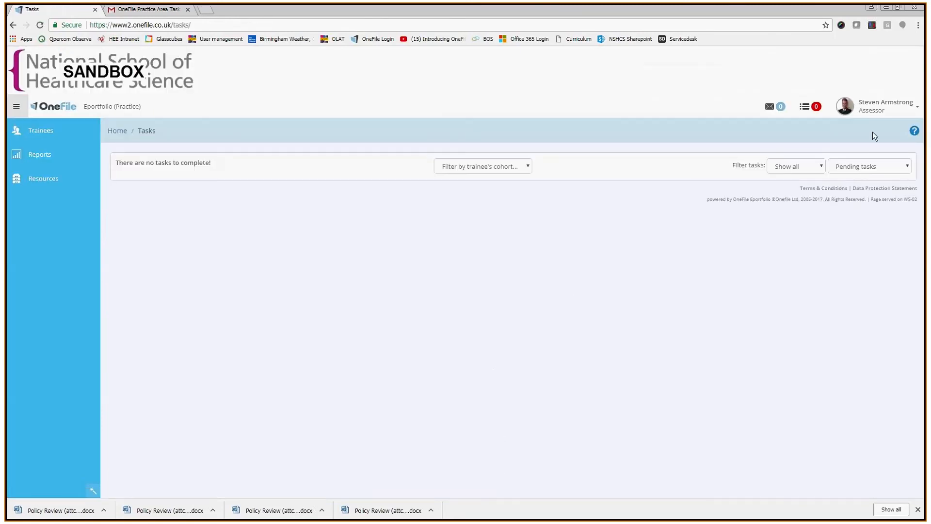
- Open the trainee's gap analysis from their portfolio progress options and filter it to show all criteria
click(57, 131)
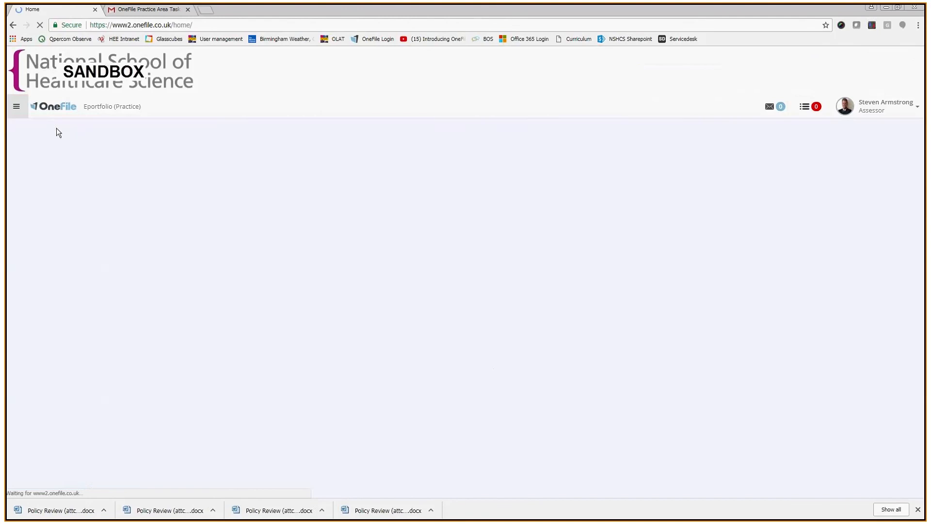
click(207, 168)
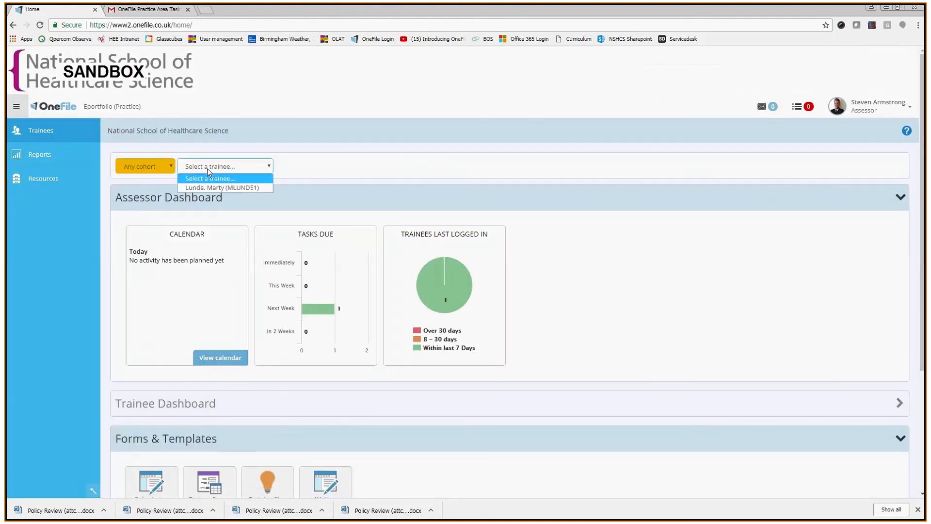
click(217, 185)
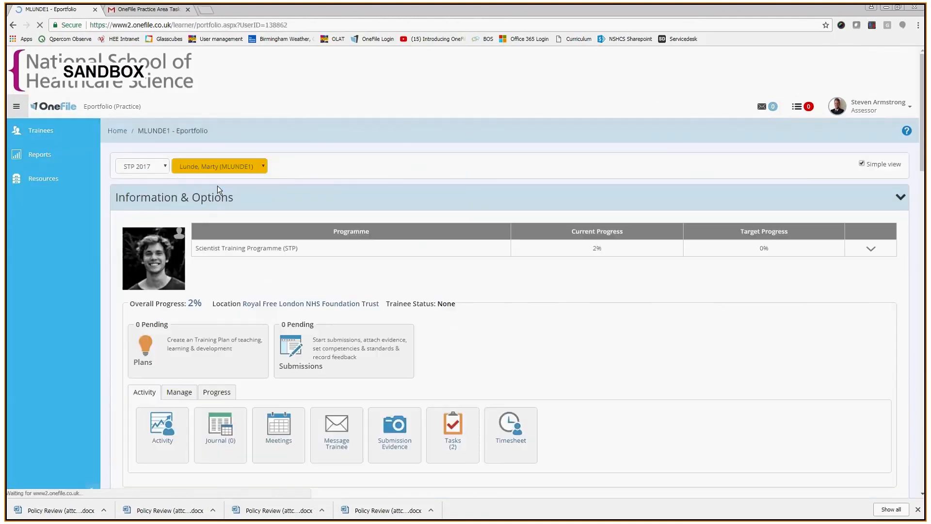
click(214, 394)
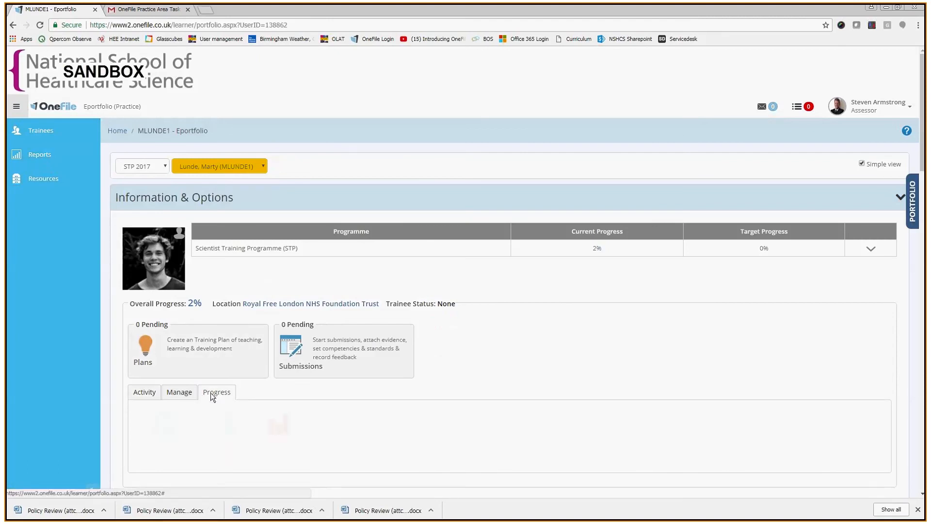
click(173, 431)
click(208, 216)
click(287, 210)
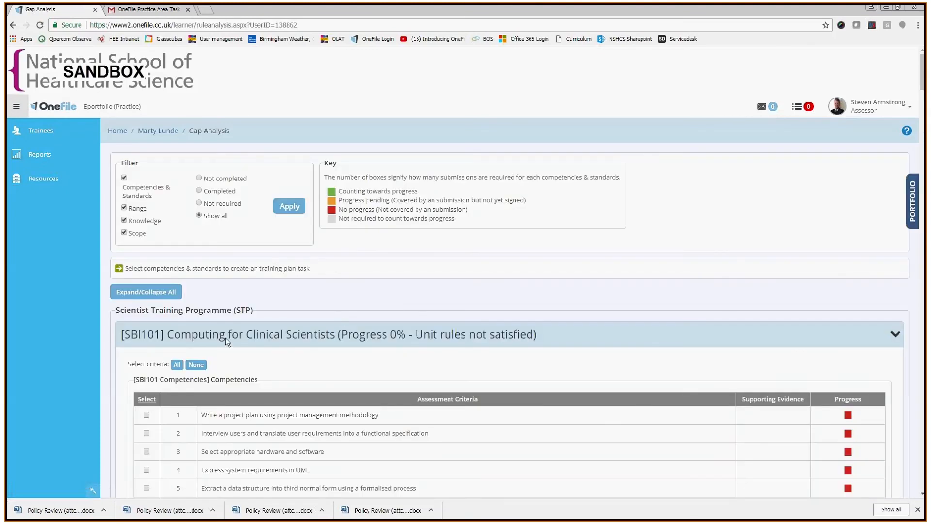
- Collapse all units, expand SCC110 only, and check the supporting evidence and progress for competency 27
click(165, 291)
scroll(197, 356, down, 6)
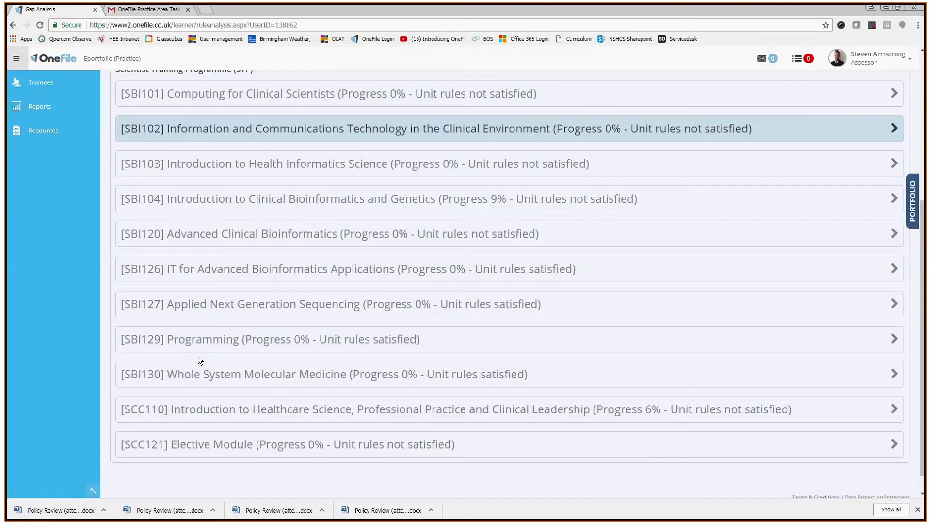
click(188, 409)
scroll(188, 409, down, 3)
scroll(466, 399, down, 10)
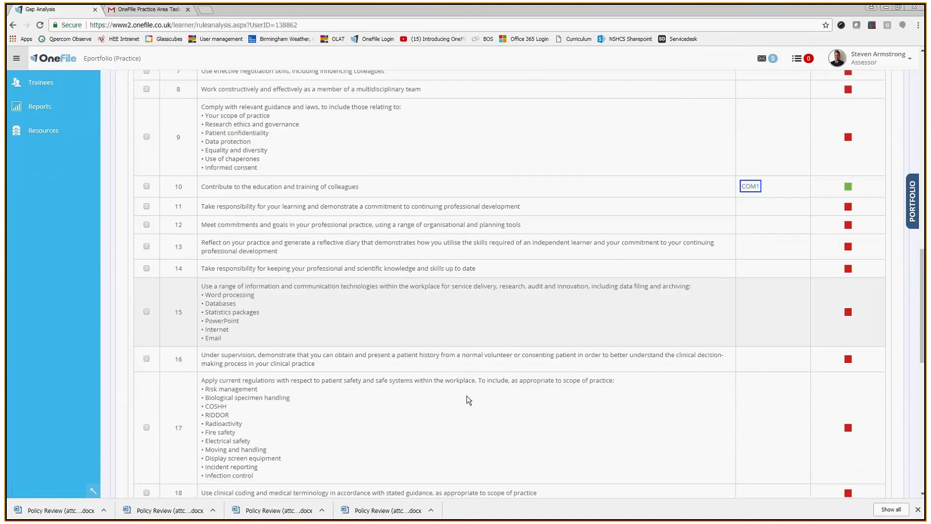
scroll(467, 394, down, 5)
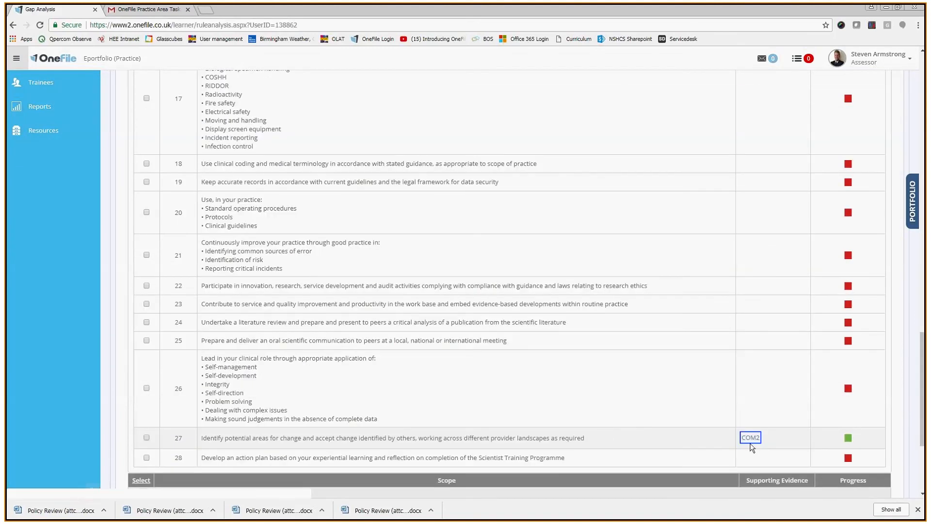